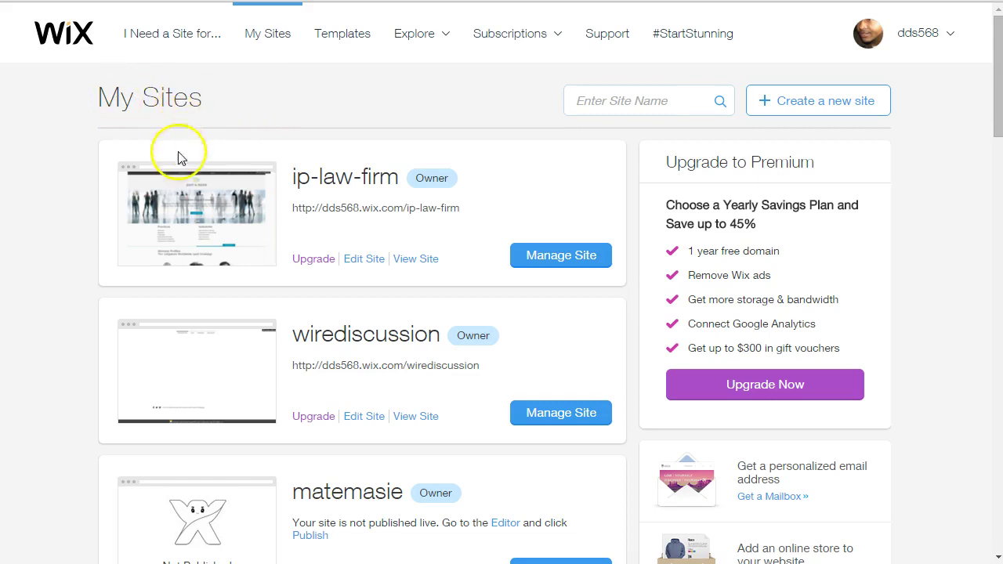
Step: Browse the collection of website templates
left_click(338, 40)
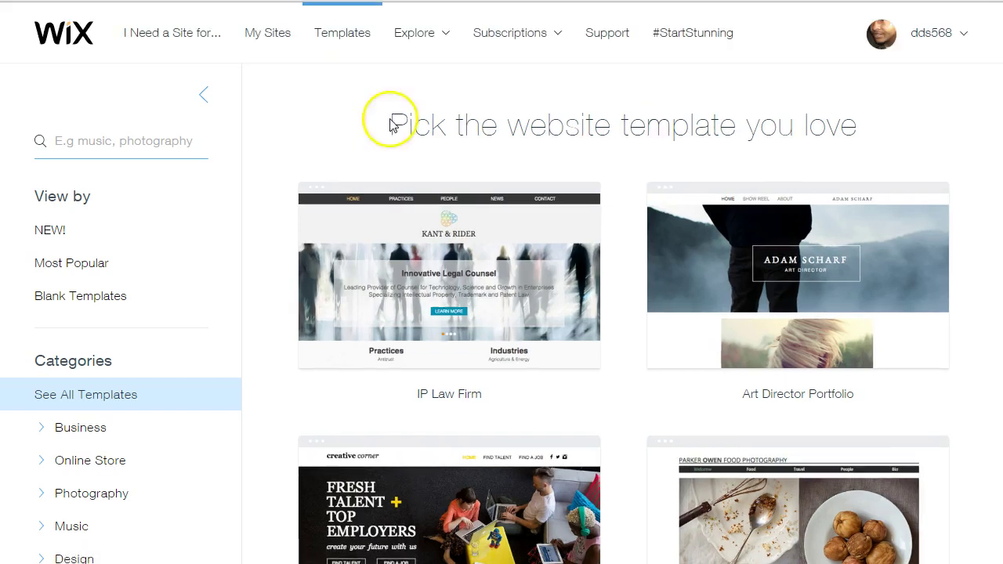
scroll(972, 122, "down", 5)
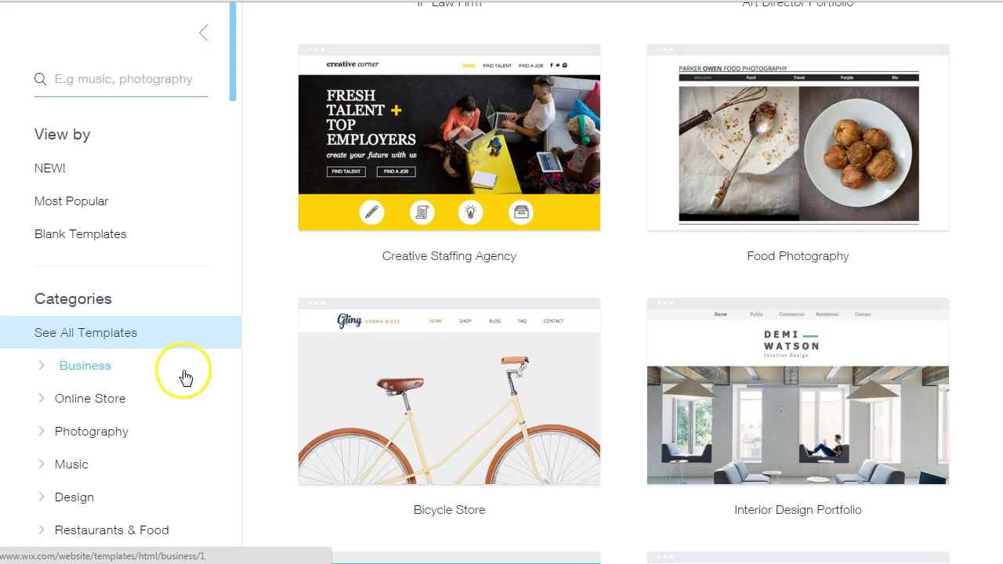
mouse_move(455, 359)
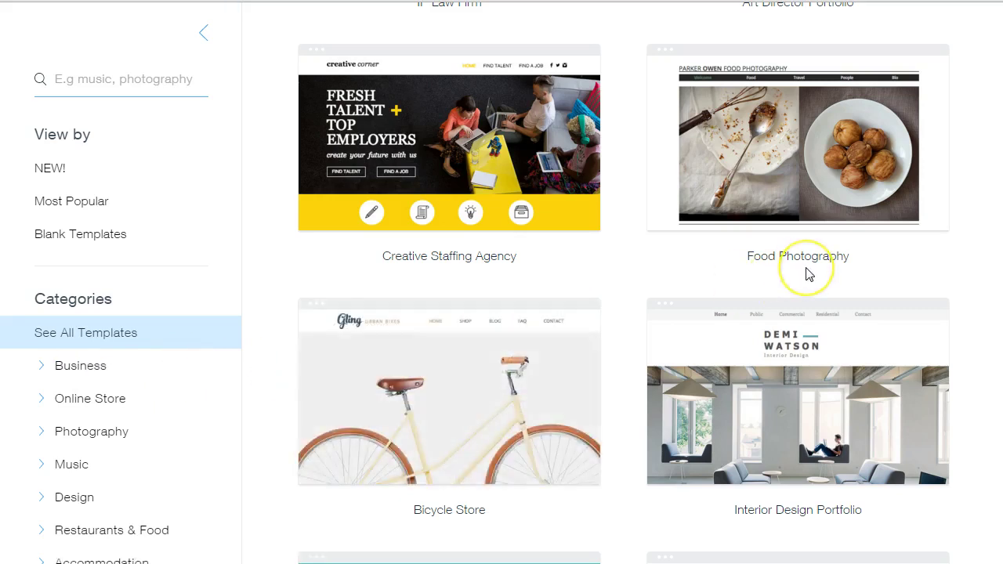
scroll(806, 267, "up", 5)
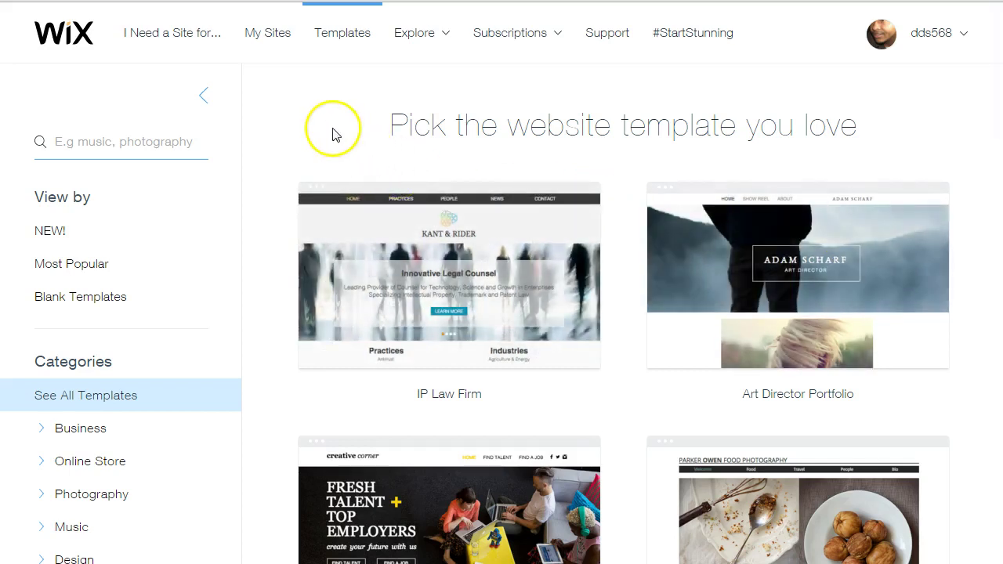
Step: Return to the list of own sites and open the ip-law-firm site for editing
left_click(266, 33)
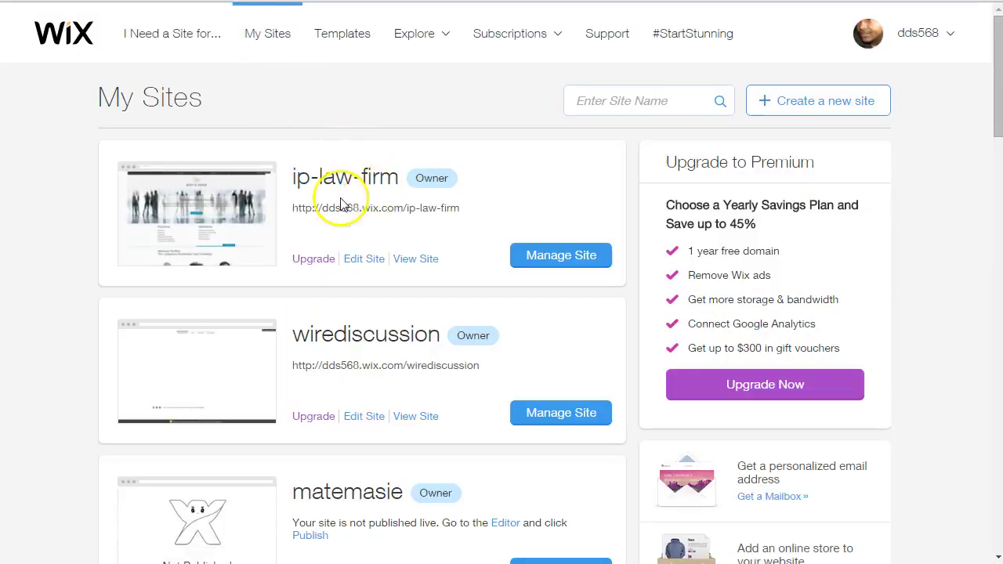
left_click(365, 259)
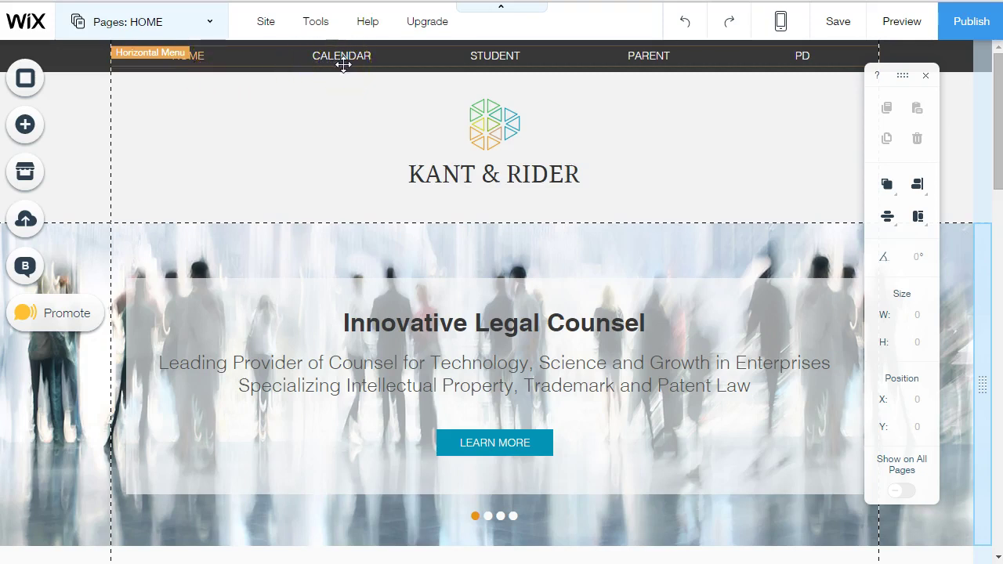
Step: Open the CALENDAR page's name for renaming and keep the name CALENDAR
left_click(211, 26)
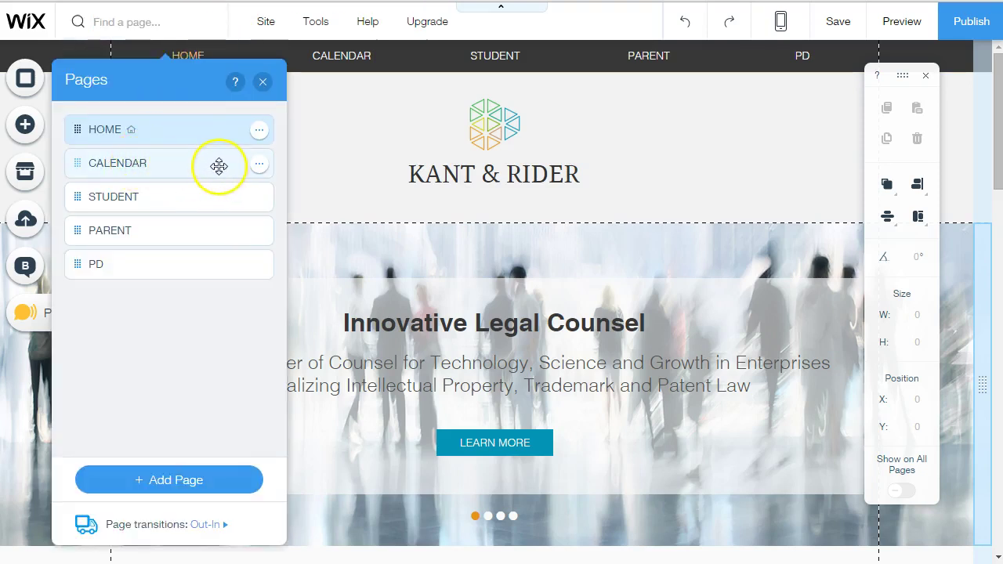
left_click(259, 168)
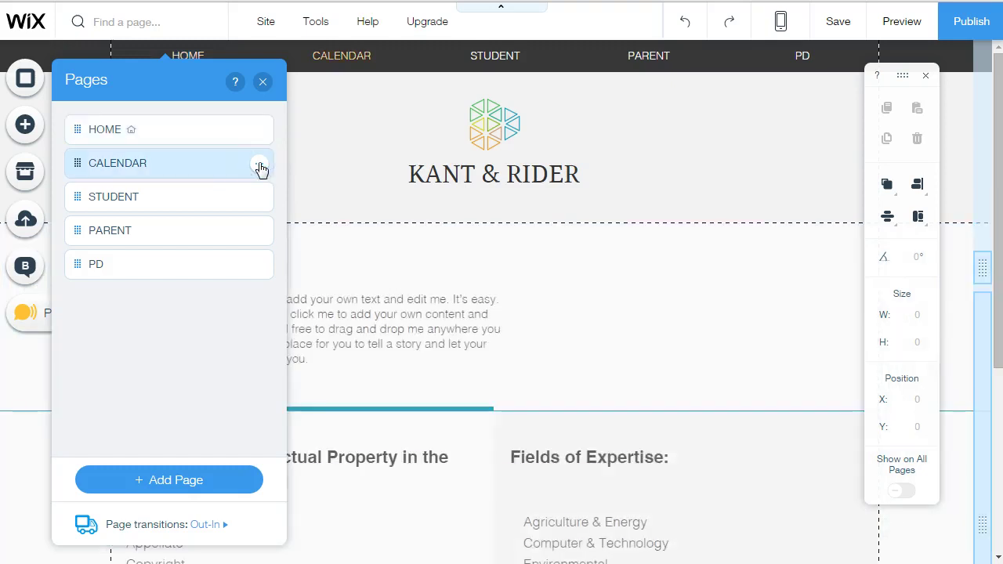
left_click(260, 168)
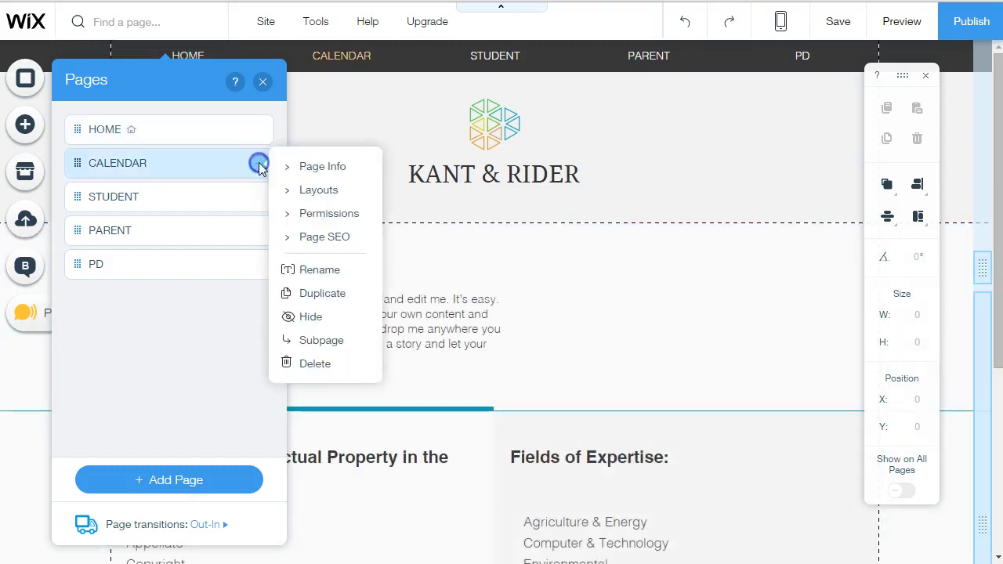
left_click(312, 168)
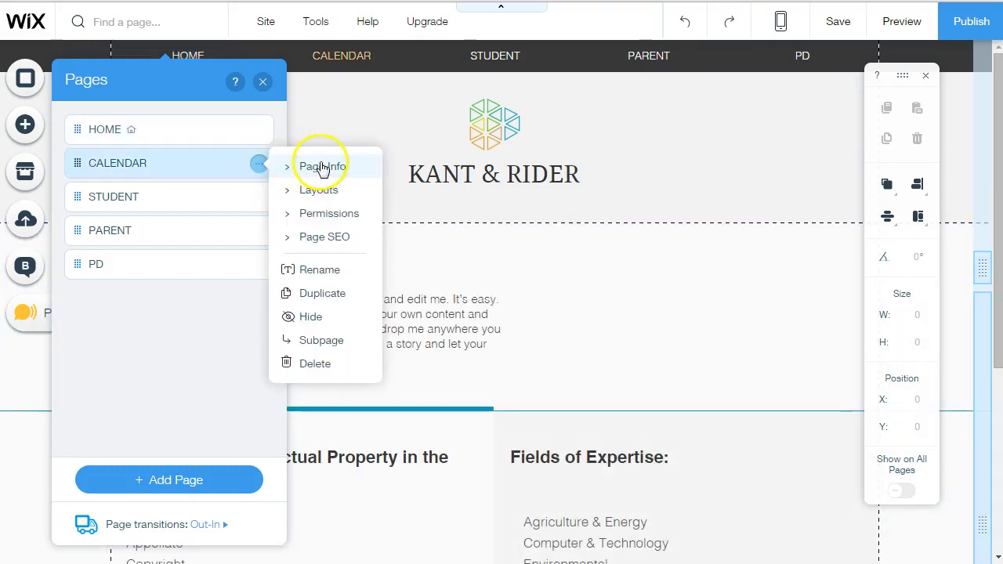
left_click(317, 270)
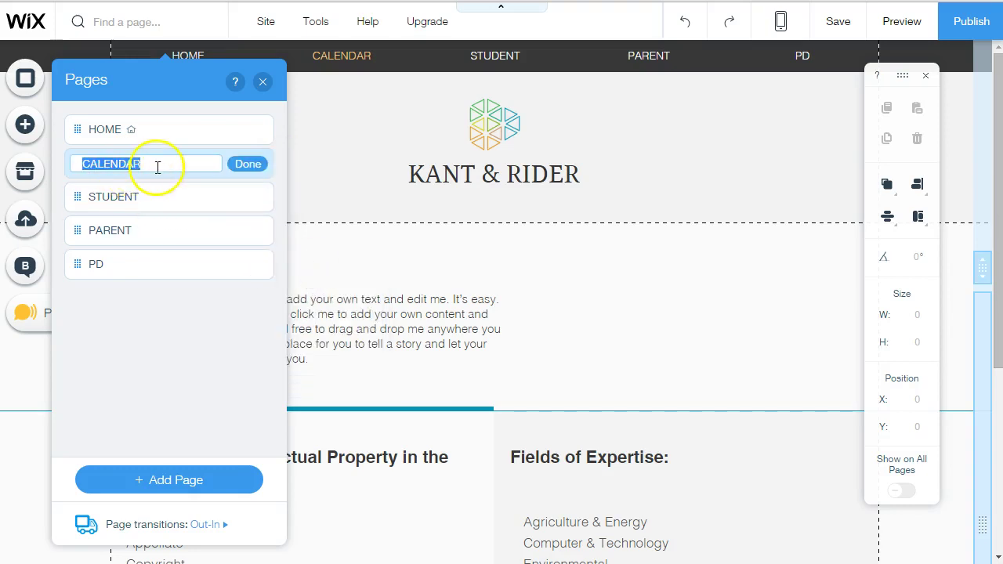
left_click(248, 164)
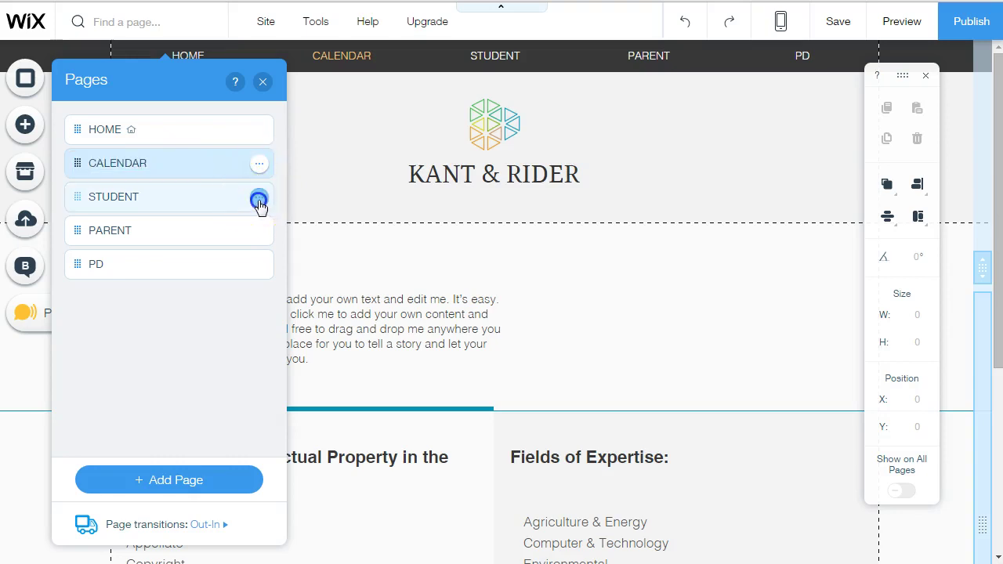
Step: Open the STUDENT page's name for renaming and keep the name STUDENT
left_click(259, 202)
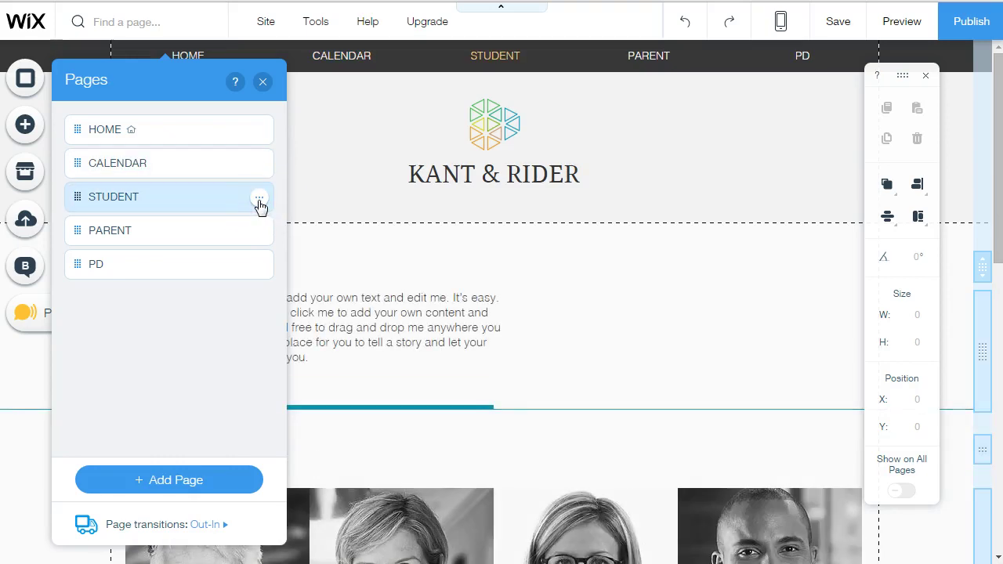
left_click(260, 200)
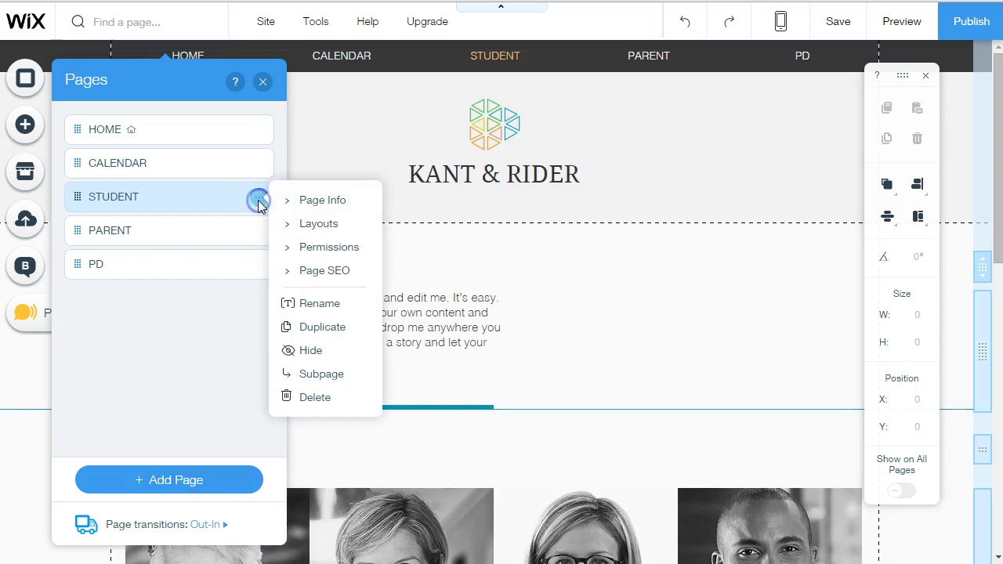
left_click(310, 303)
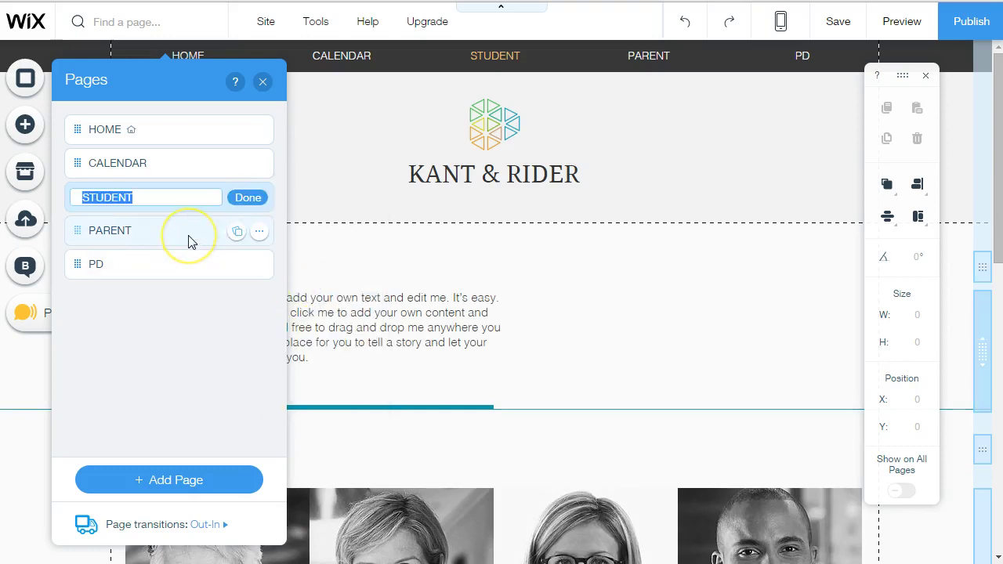
left_click(244, 201)
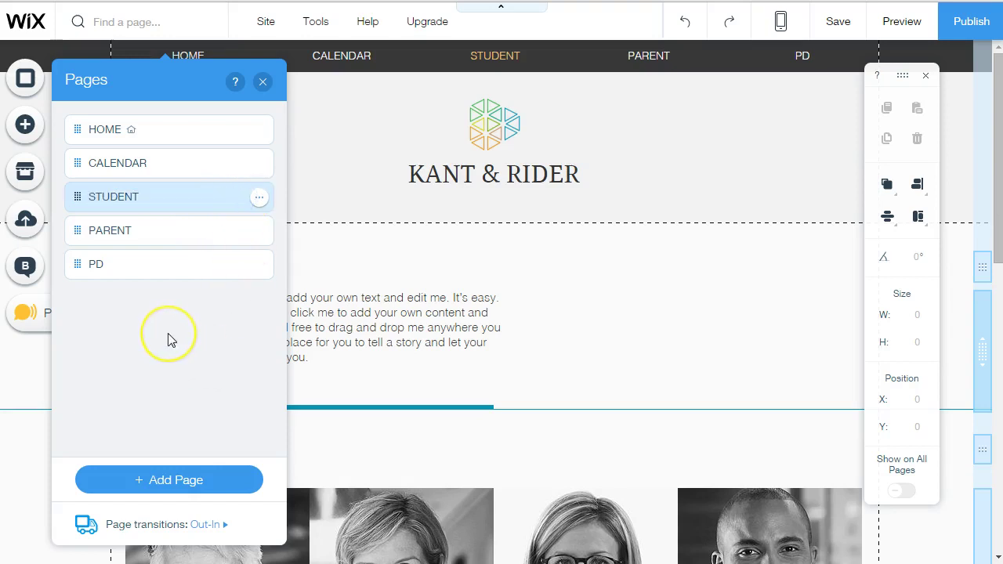
Step: Add a new page after STUDENT, keep the name New Page, and close the page list
left_click(151, 486)
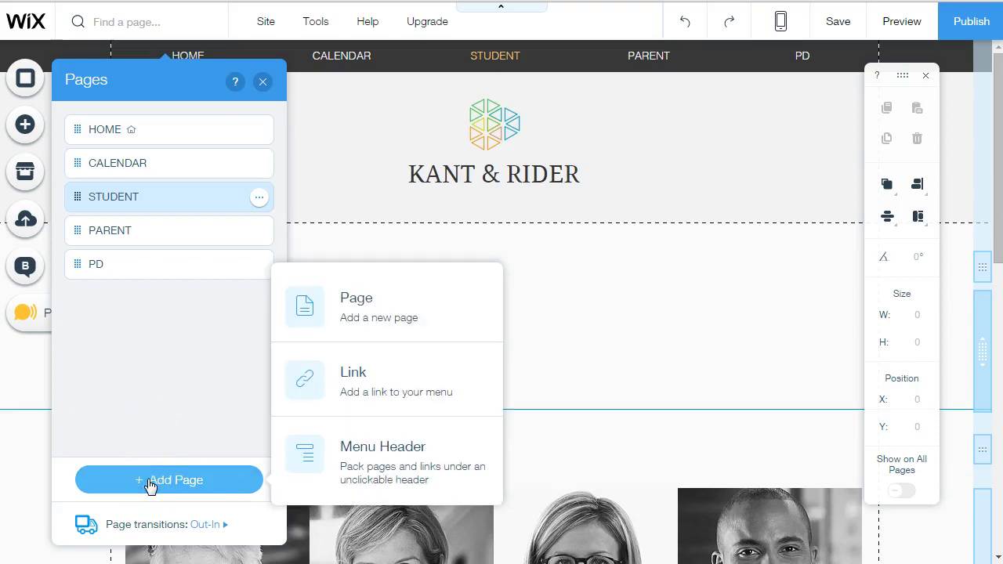
left_click(364, 320)
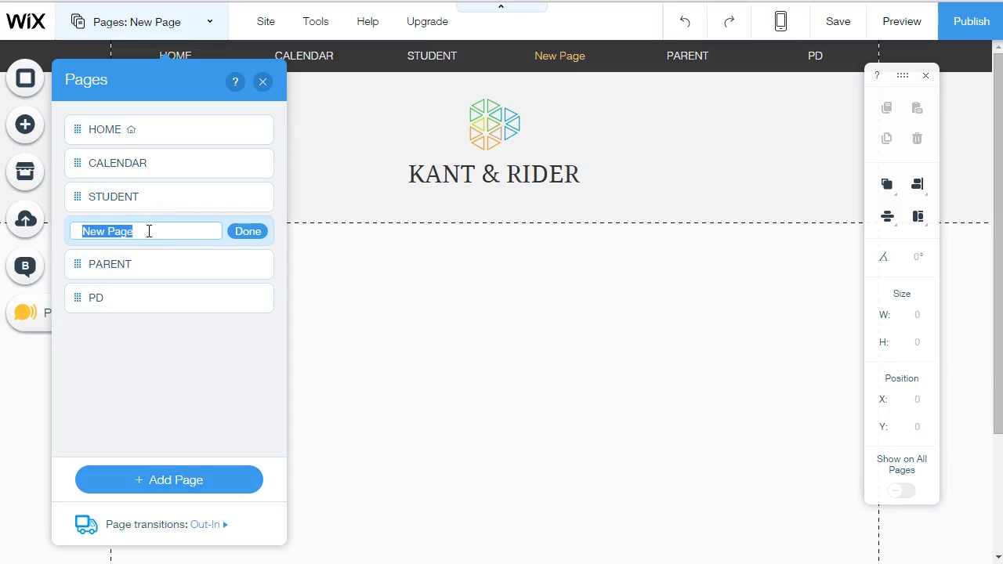
left_click(251, 231)
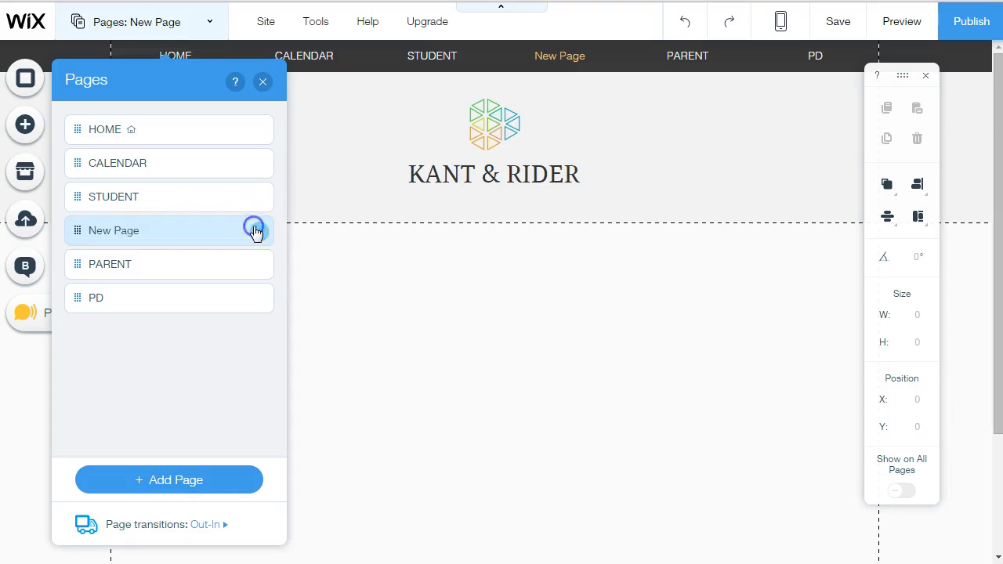
left_click(262, 83)
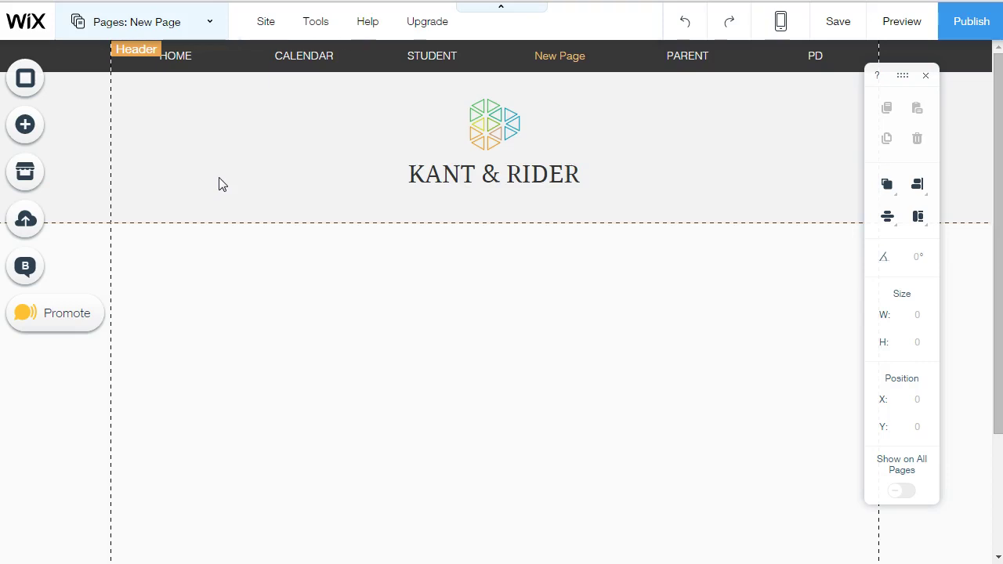
left_click(194, 61)
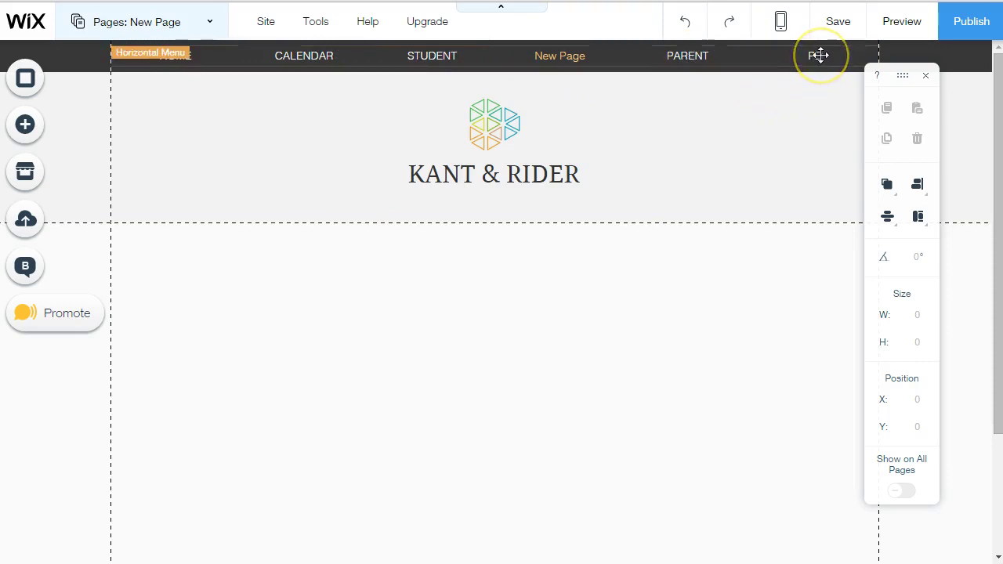
left_click(807, 95)
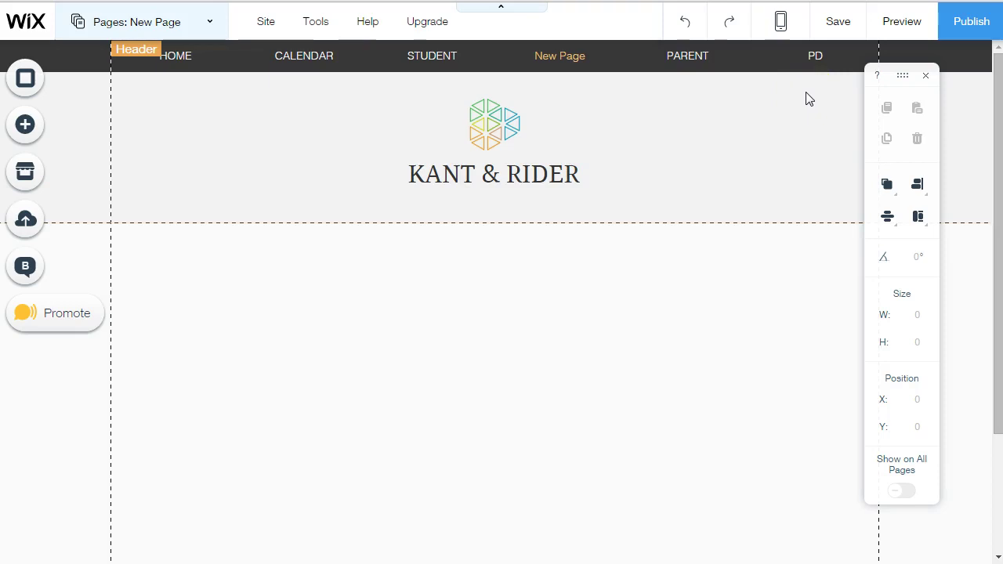
left_click(781, 154)
left_click(518, 166)
left_click(233, 187)
left_click(223, 146)
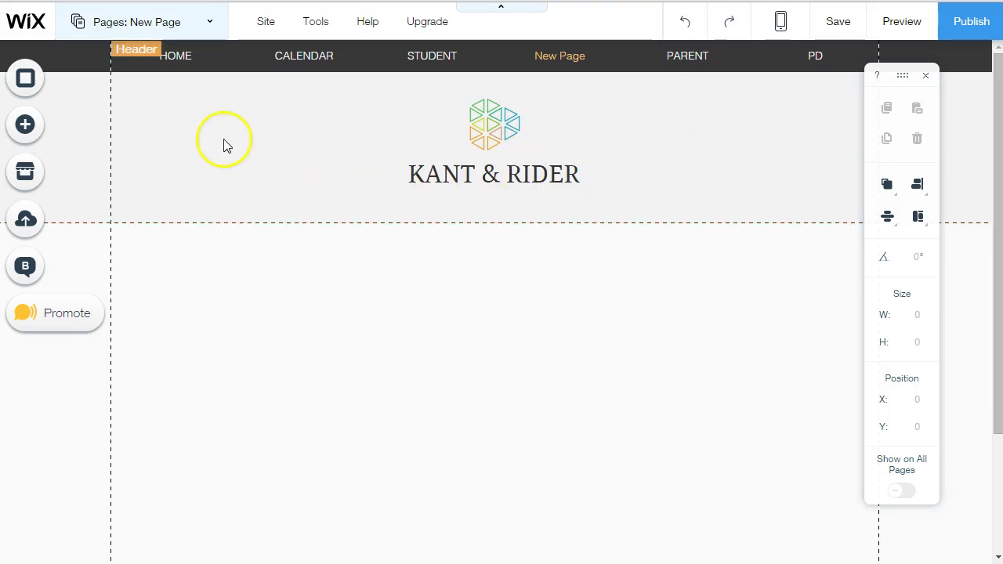
Step: Switch to the HOME page and close the page list
left_click(207, 26)
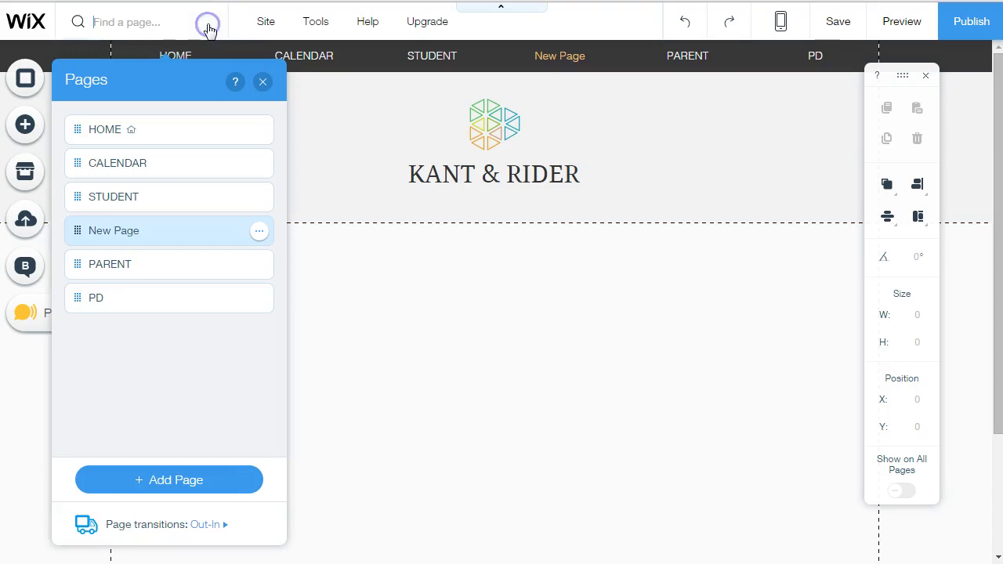
left_click(104, 130)
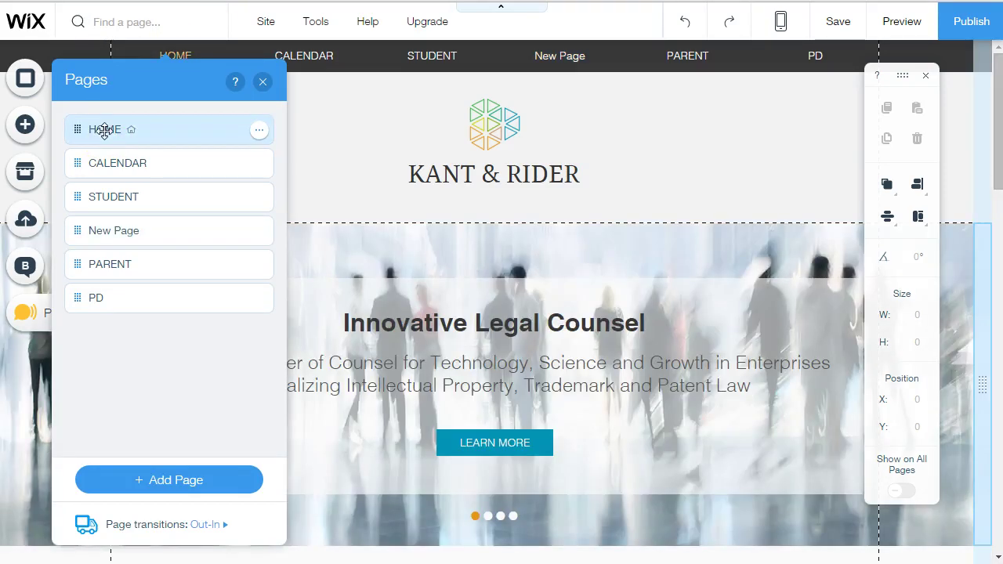
left_click(262, 81)
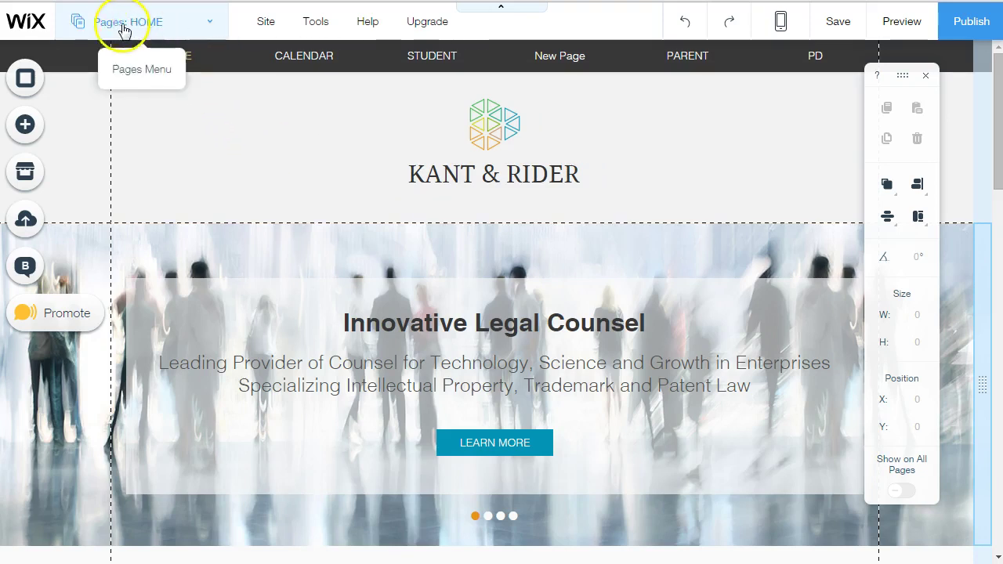
Step: Add a themed paragraph text box and place it in the header left of the logo, at about X 73, Y 120
left_click(215, 161)
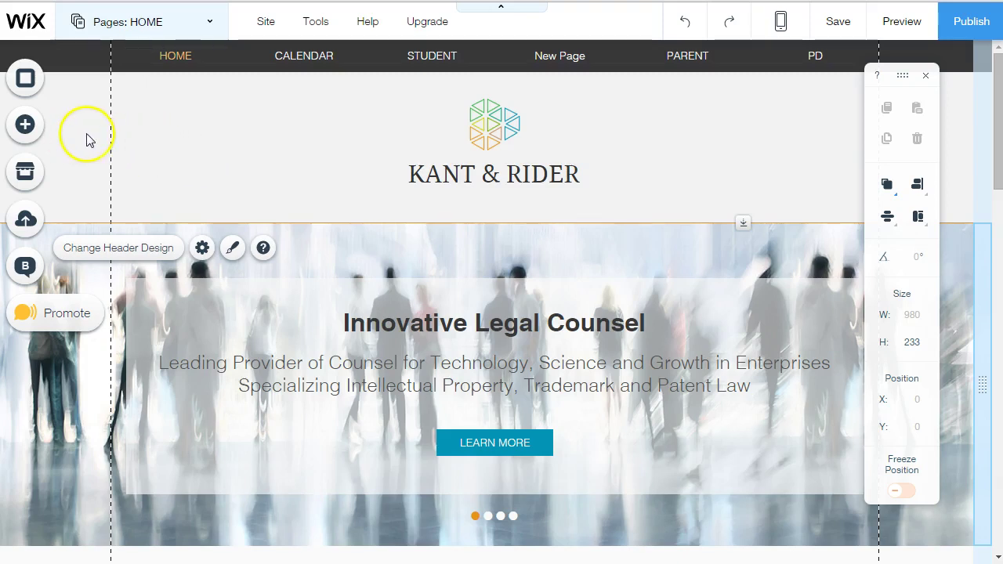
left_click(25, 125)
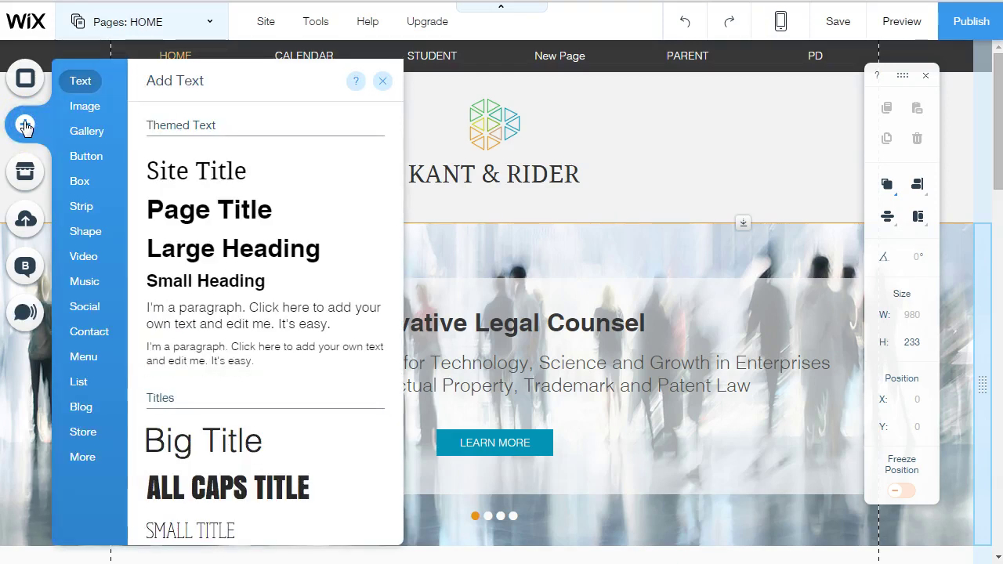
left_click(82, 132)
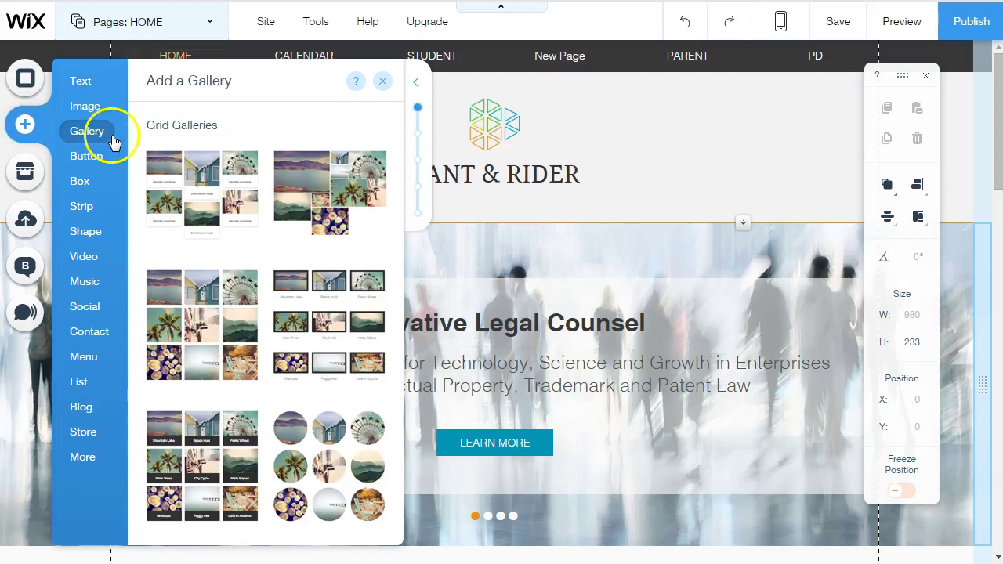
left_click(87, 85)
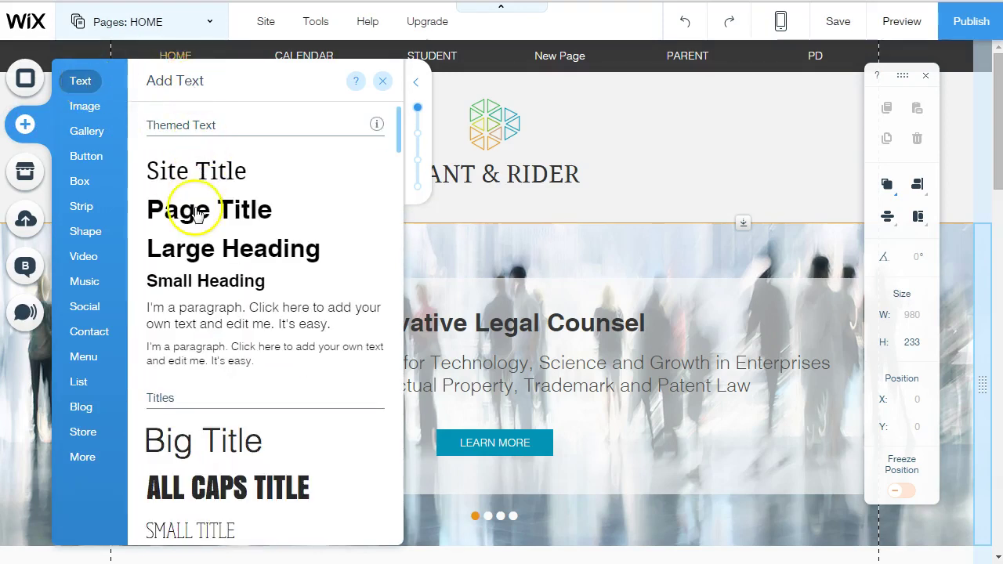
left_click(203, 318)
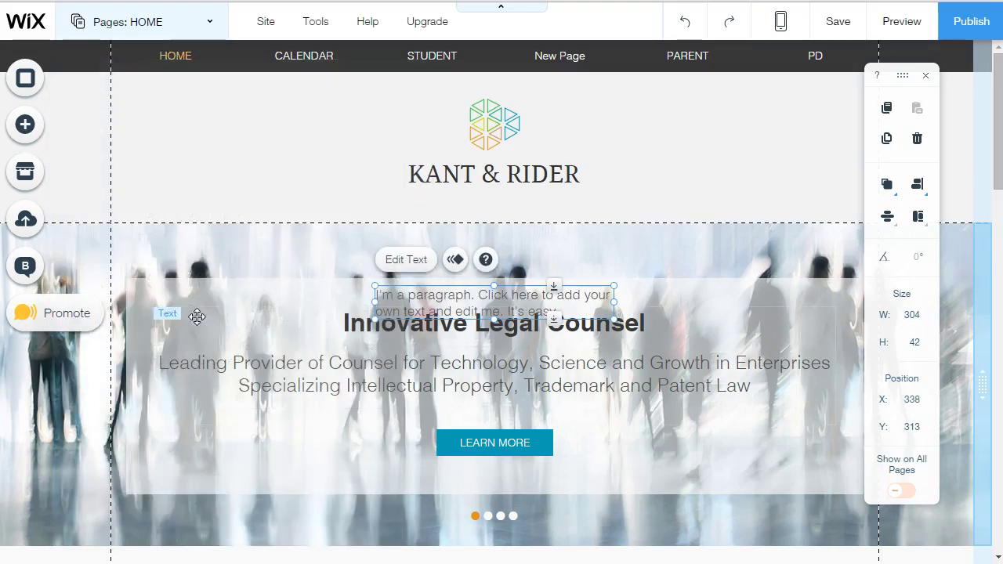
left_click_drag(407, 303, 196, 151)
left_click(272, 146)
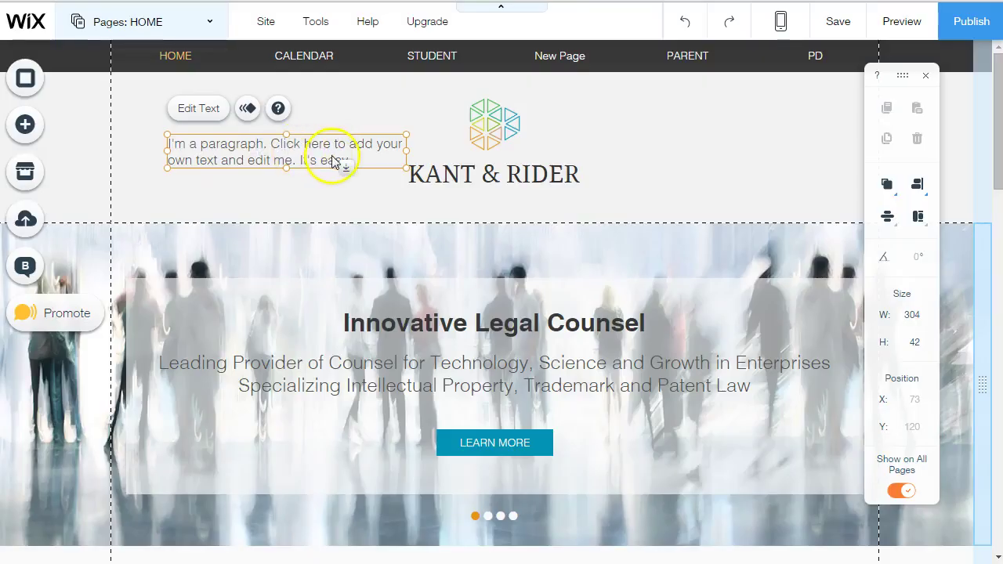
Step: Replace the header text box's placeholder paragraph with "Paste your quote."
double_click(357, 157)
left_click(360, 157)
left_click_drag(360, 156, 157, 145)
key("BackSpace")
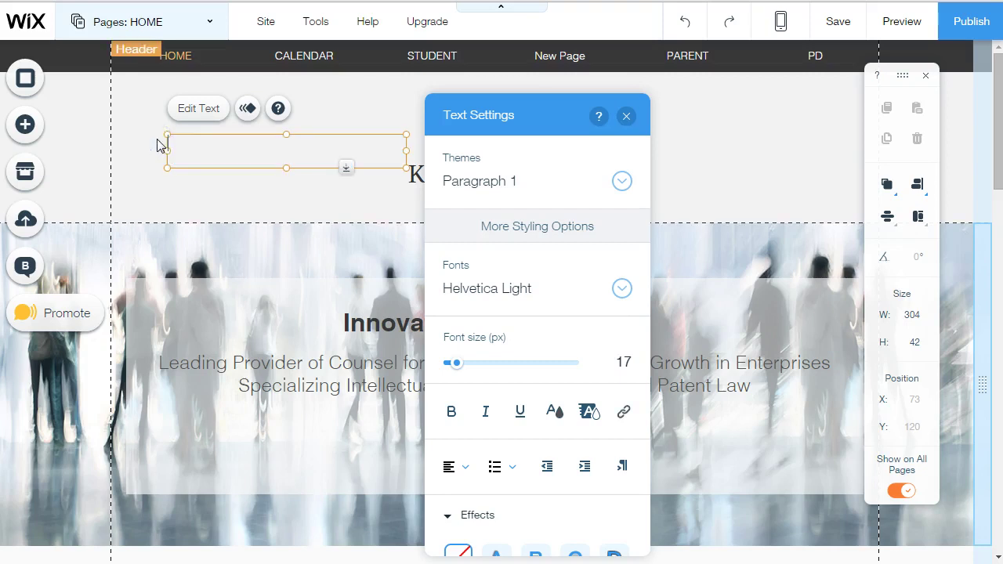
left_click(218, 149)
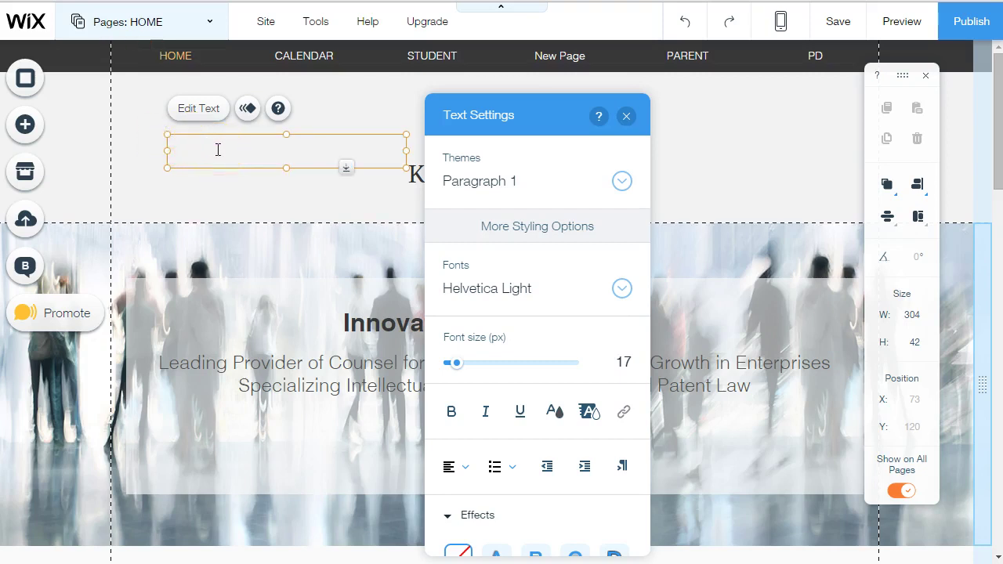
left_click(219, 136)
type("Paste your quote.")
left_click(296, 206)
left_click(243, 144)
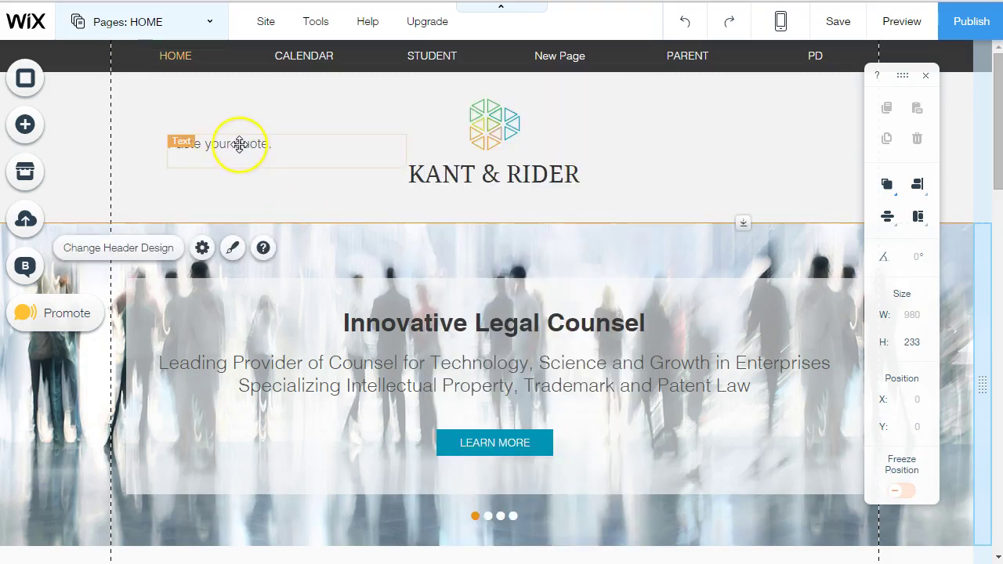
Step: Move the quote text box to about X 20, Y 580 and add a themed paragraph text box at about X 507, Y 262
left_click_drag(240, 143, 199, 506)
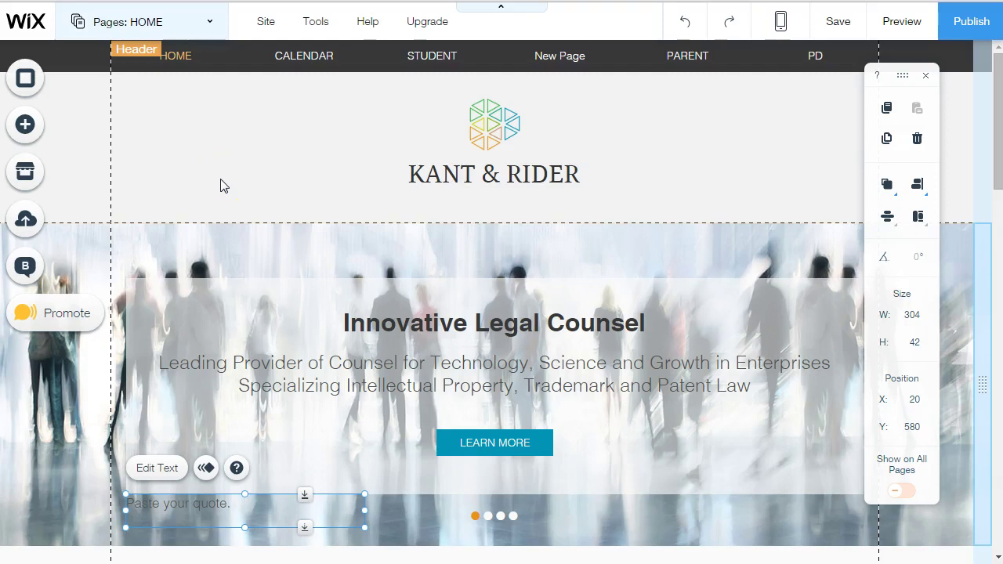
left_click(28, 126)
left_click(110, 131)
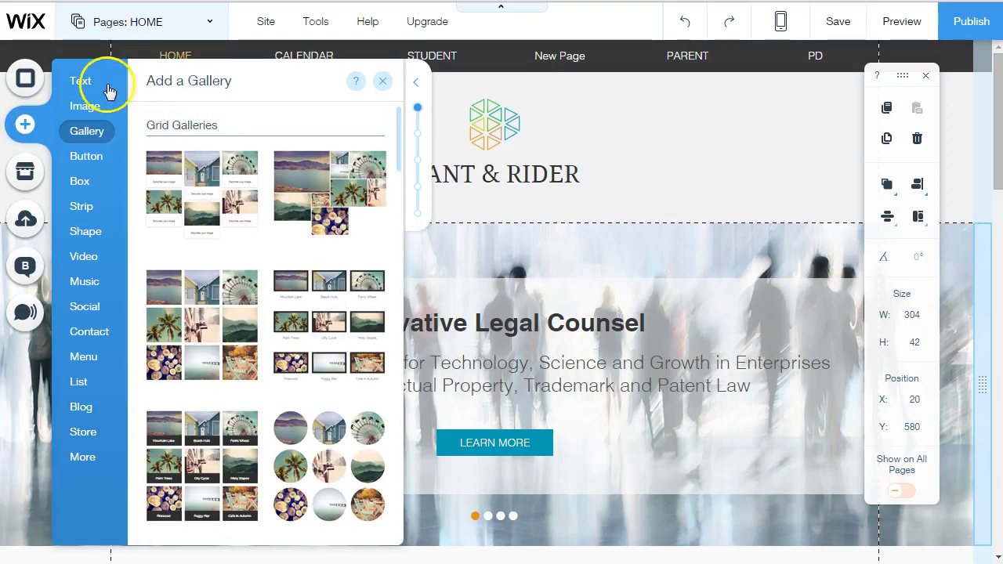
left_click(81, 82)
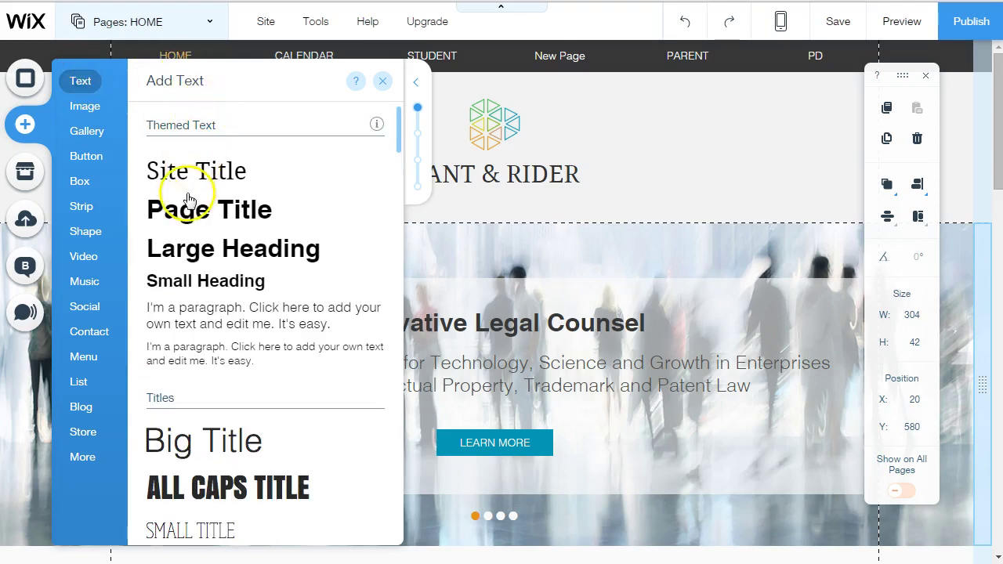
left_click(192, 324)
left_click_drag(402, 325, 288, 171)
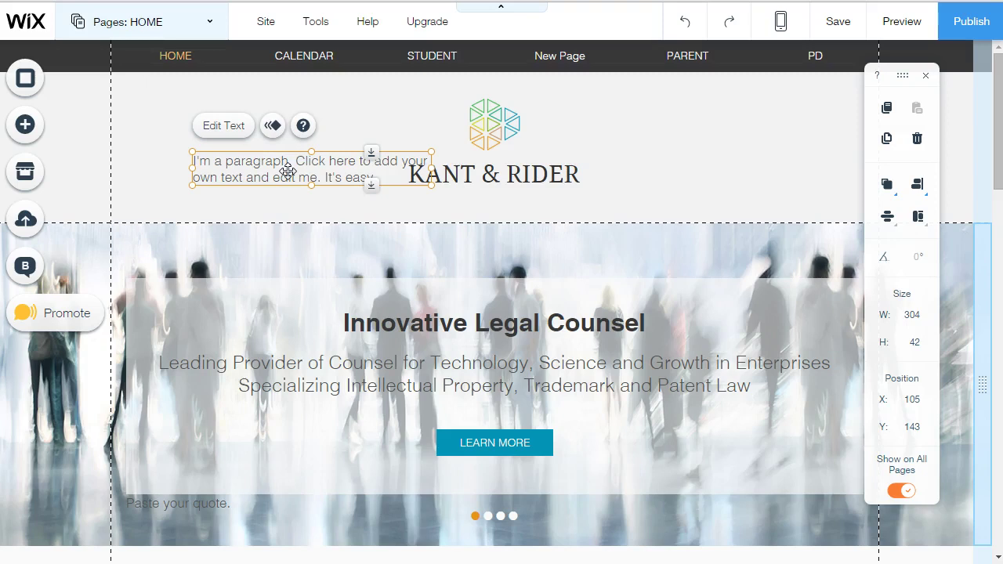
left_click_drag(289, 171, 557, 267)
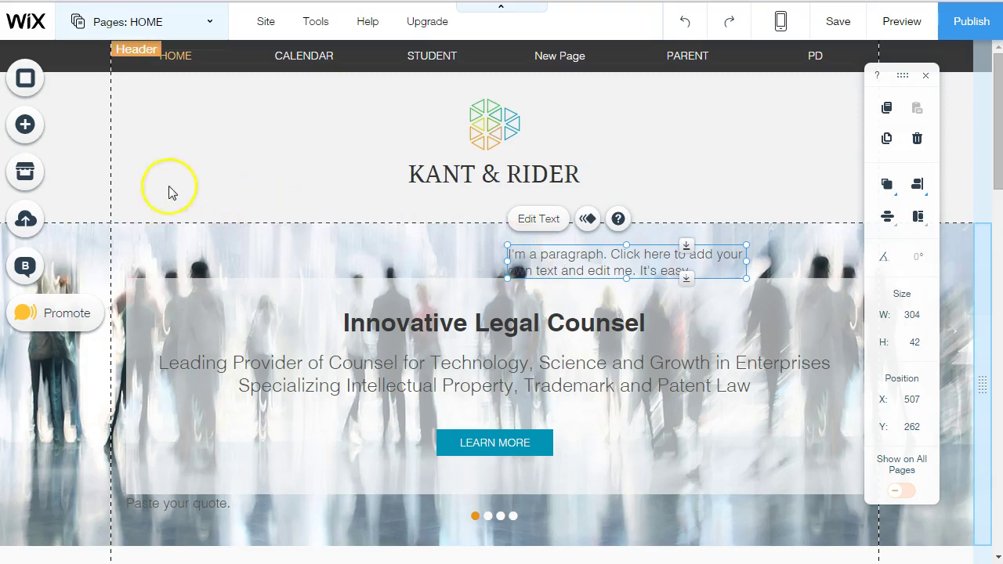
Step: Add the portrait download.jpg from the uploaded images to the HOME page
left_click(49, 128)
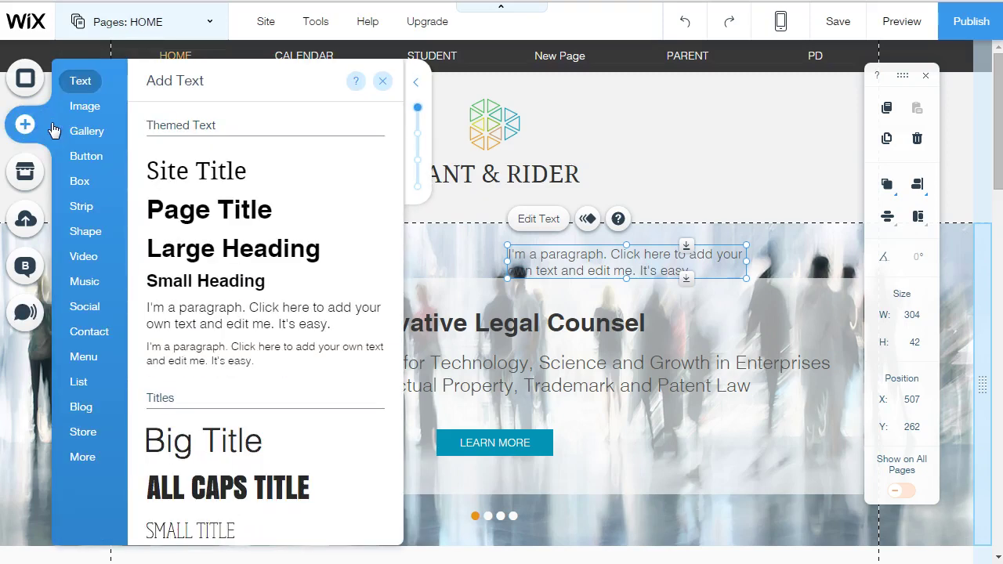
left_click(85, 106)
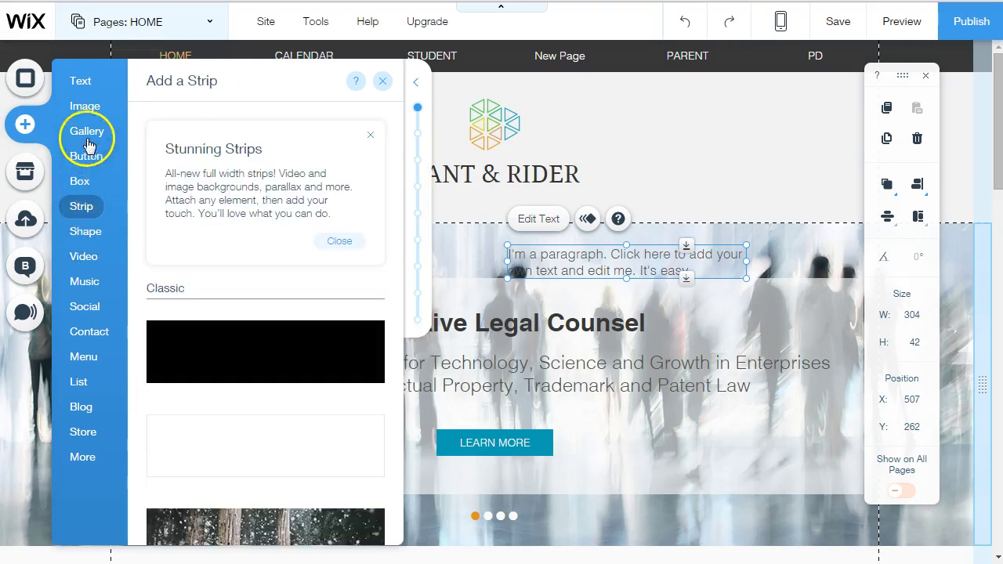
left_click(87, 108)
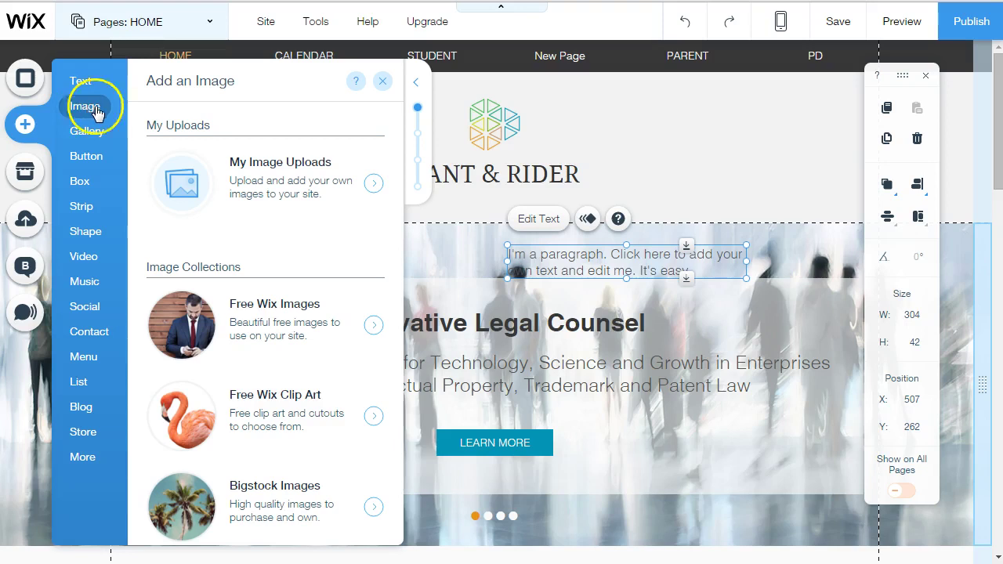
left_click(272, 167)
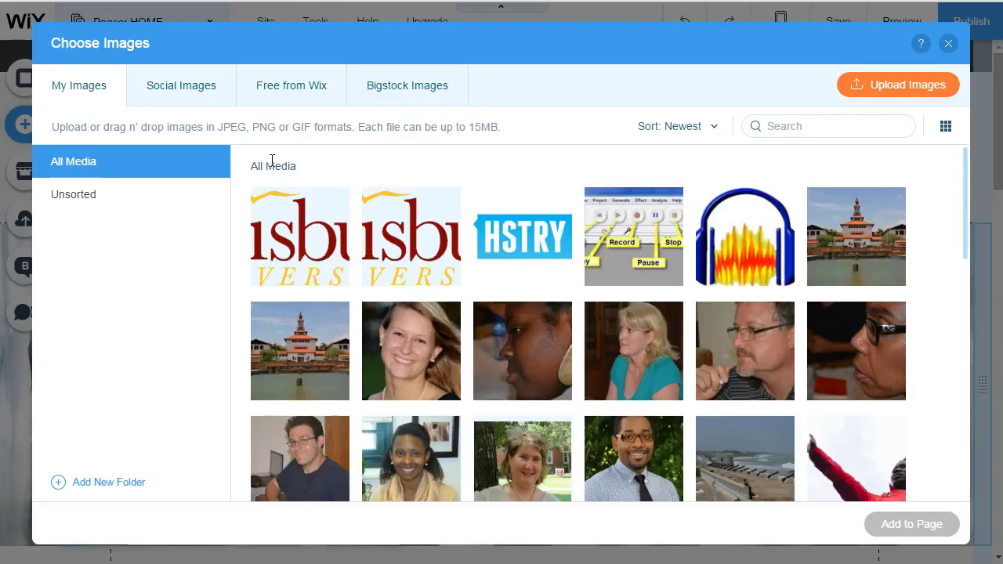
left_click(292, 162)
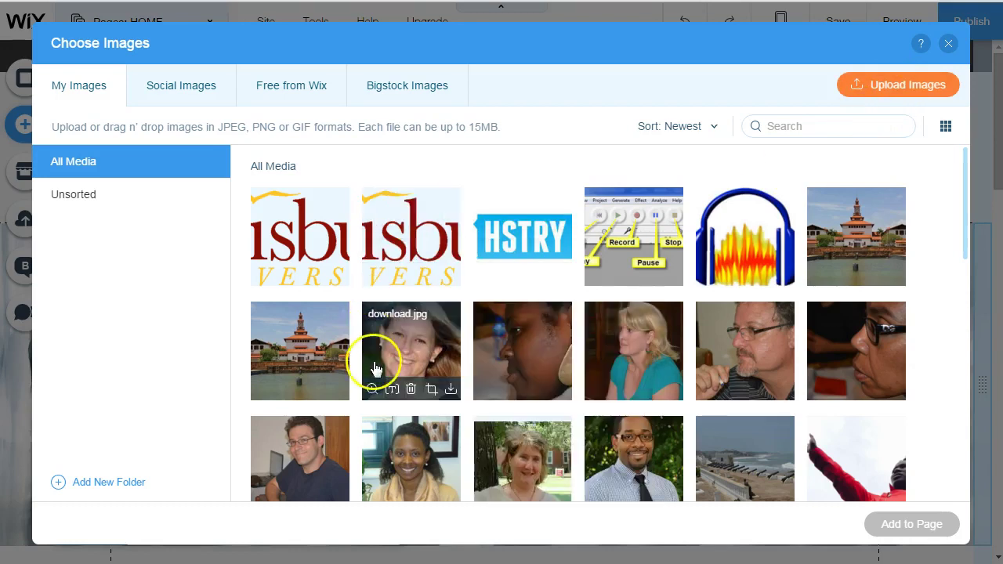
left_click(402, 359)
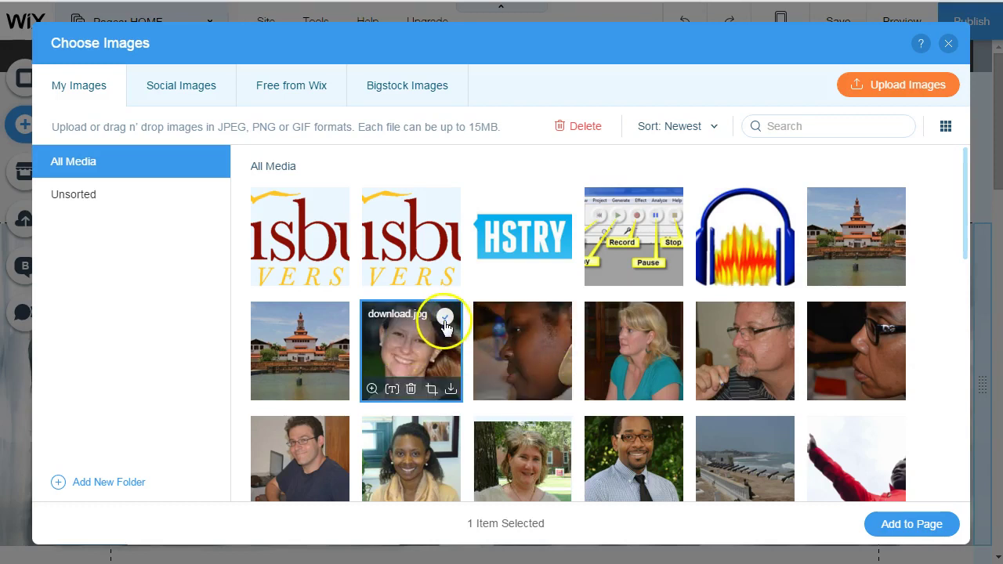
left_click(926, 529)
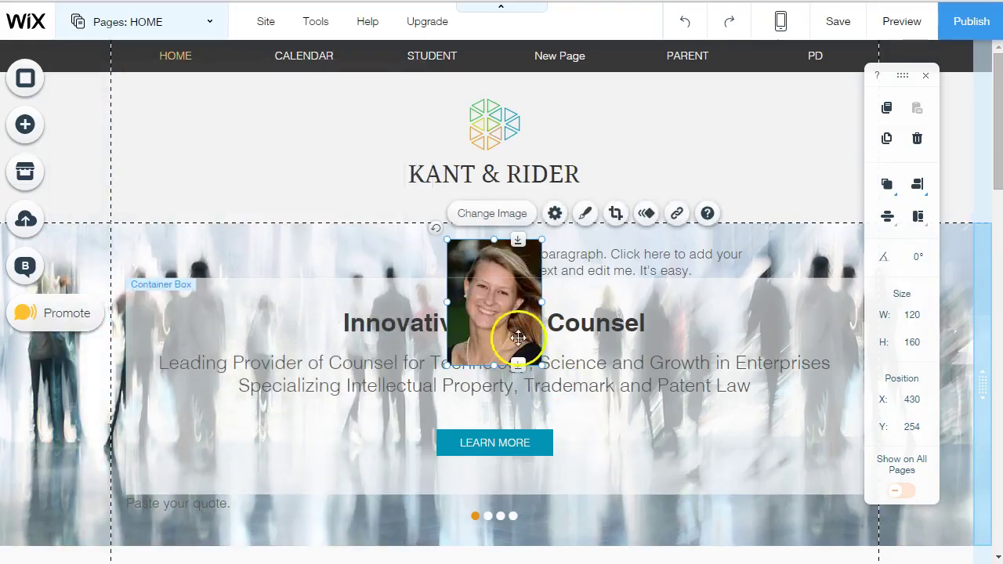
Step: Place the portrait just below the header at X 0, Y 233 and enlarge it to about 174 by 231
left_click_drag(509, 325, 179, 298)
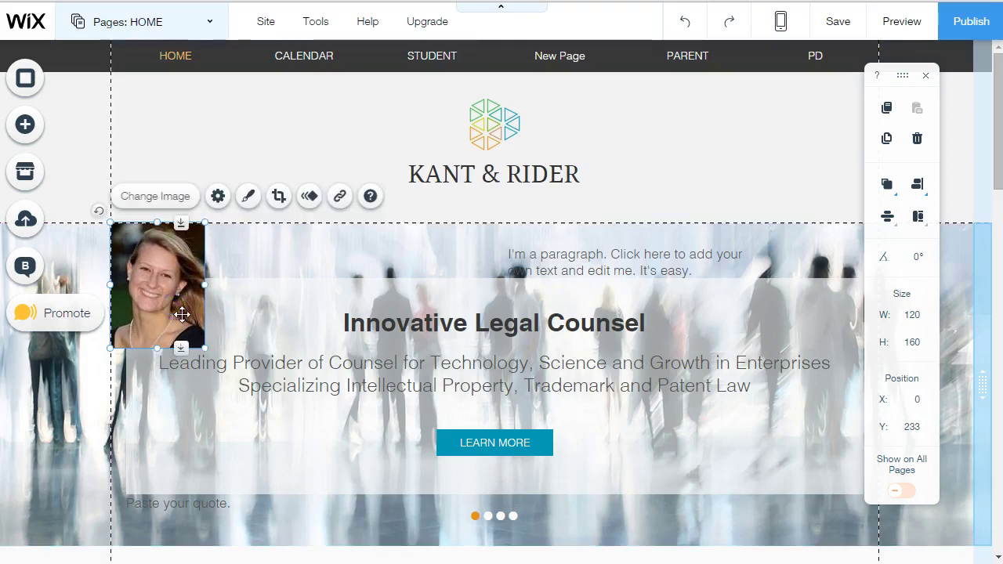
left_click_drag(204, 347, 259, 378)
left_click_drag(294, 399, 265, 389)
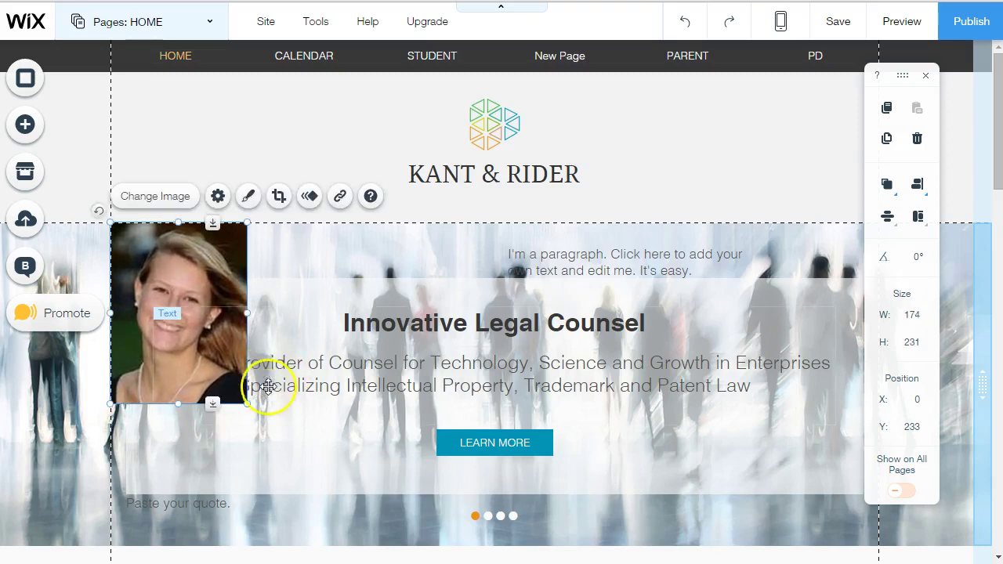
Step: Place the paragraph text beside the portrait at about X 186, Y 233, and the quote text beneath it at about X 186, Y 319
left_click(571, 272)
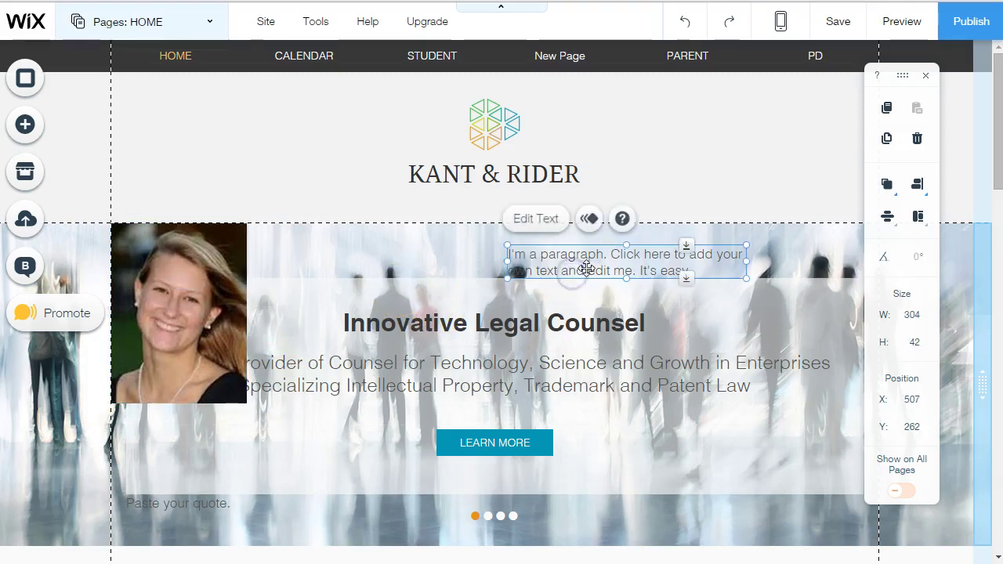
left_click_drag(391, 265, 334, 249)
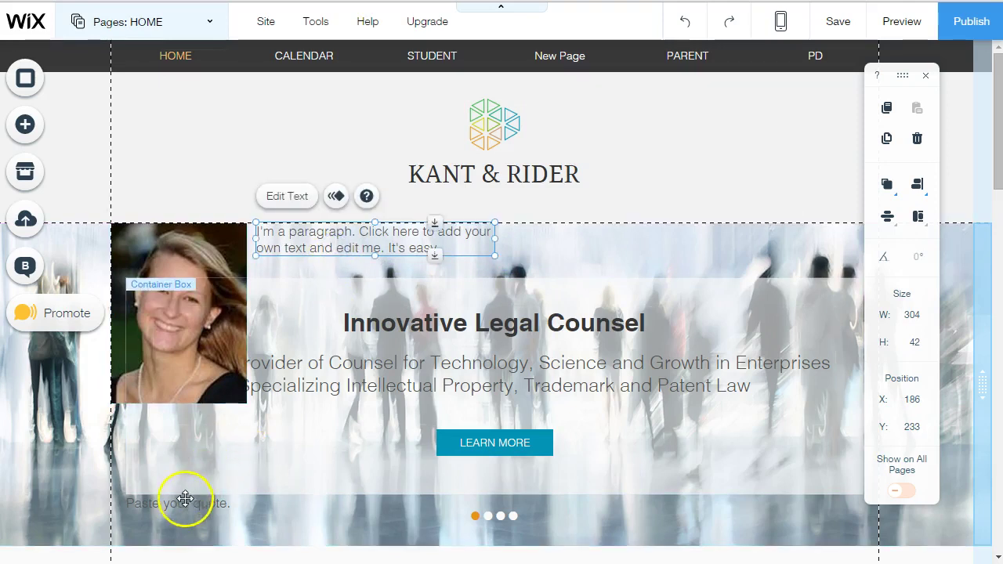
left_click_drag(213, 500, 310, 299)
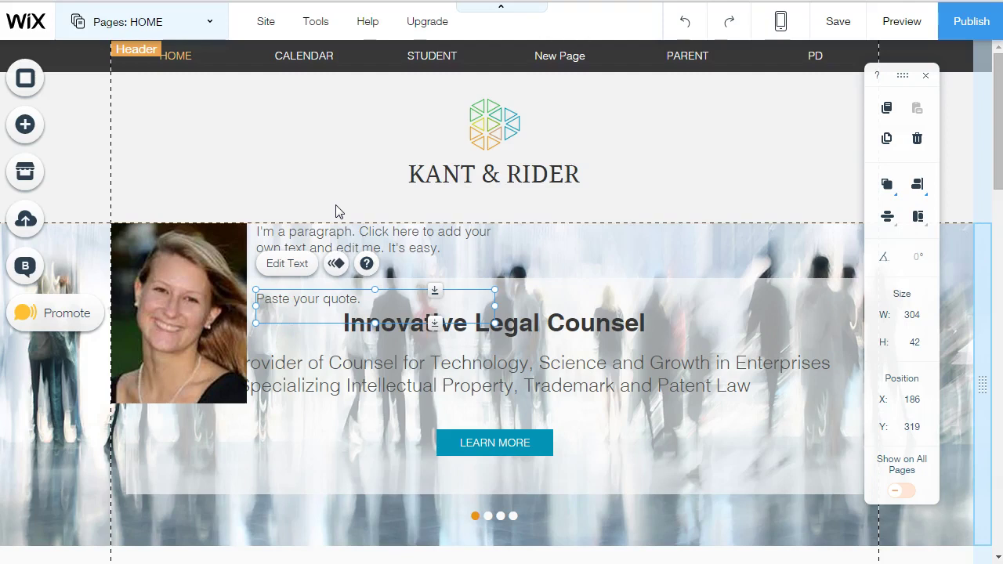
left_click(275, 170)
Step: Add a themed music player with the track practice.mp3 and place it below the quote text at about X 186, Y 412
left_click(26, 126)
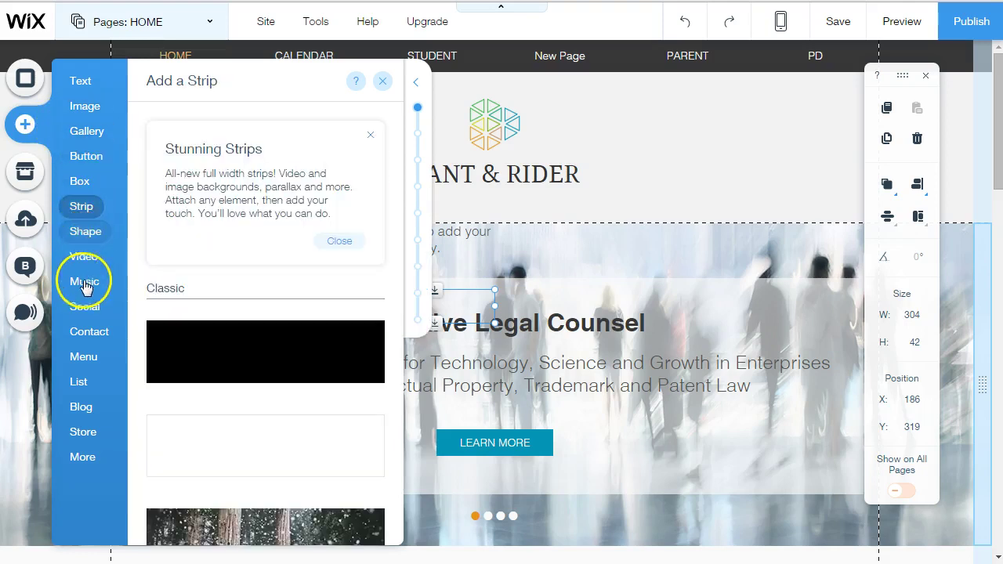
mouse_move(88, 287)
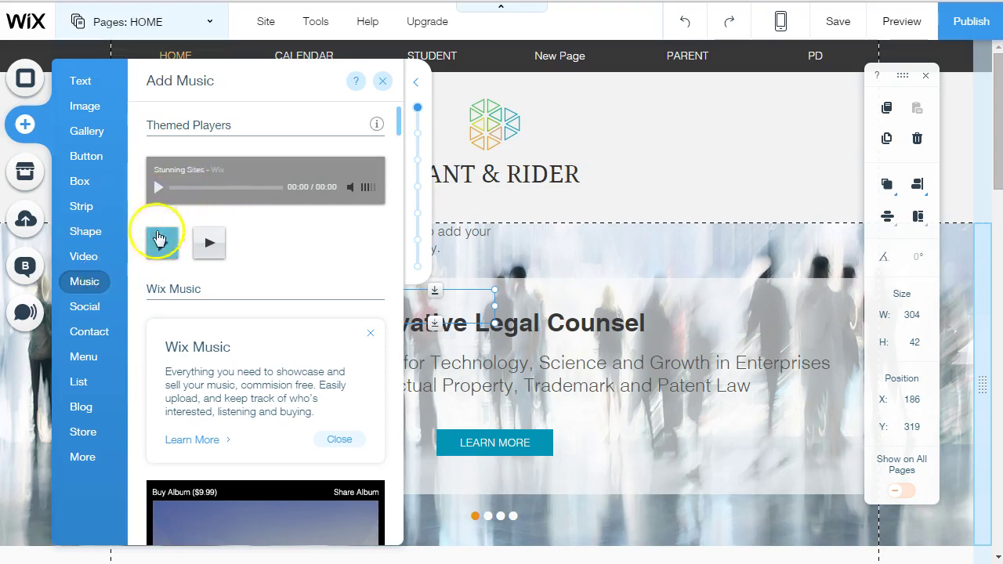
left_click(219, 186)
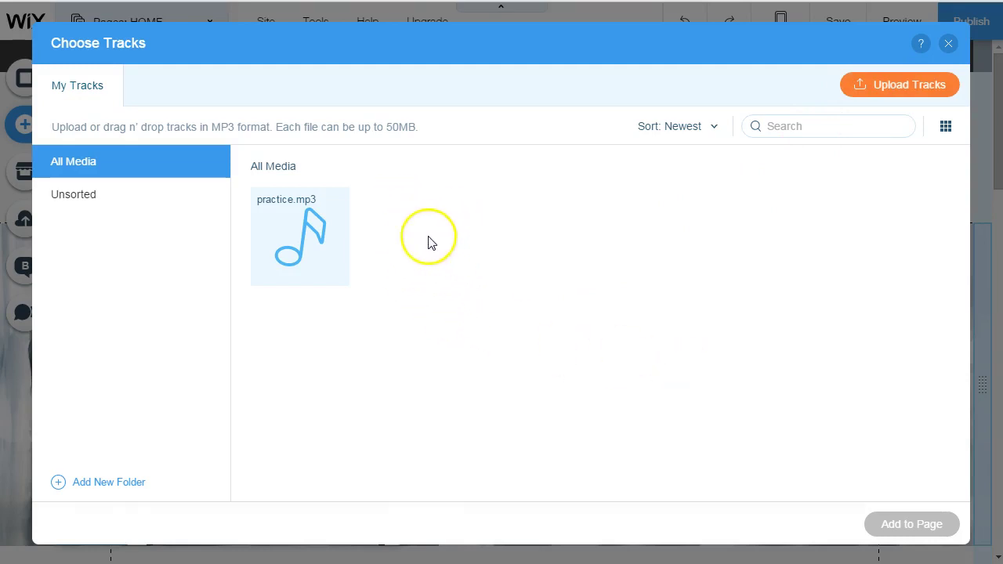
mouse_move(303, 217)
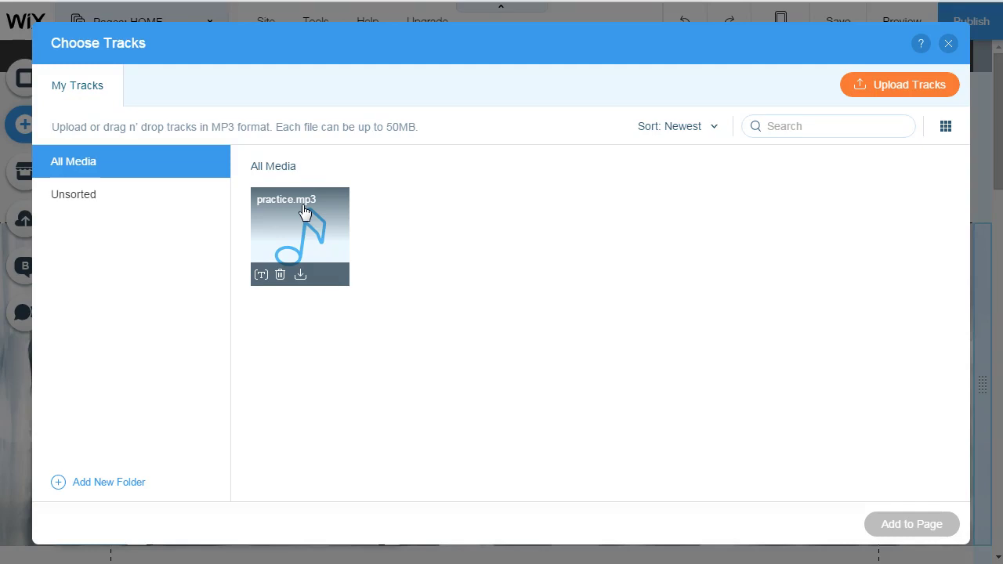
left_click(465, 234)
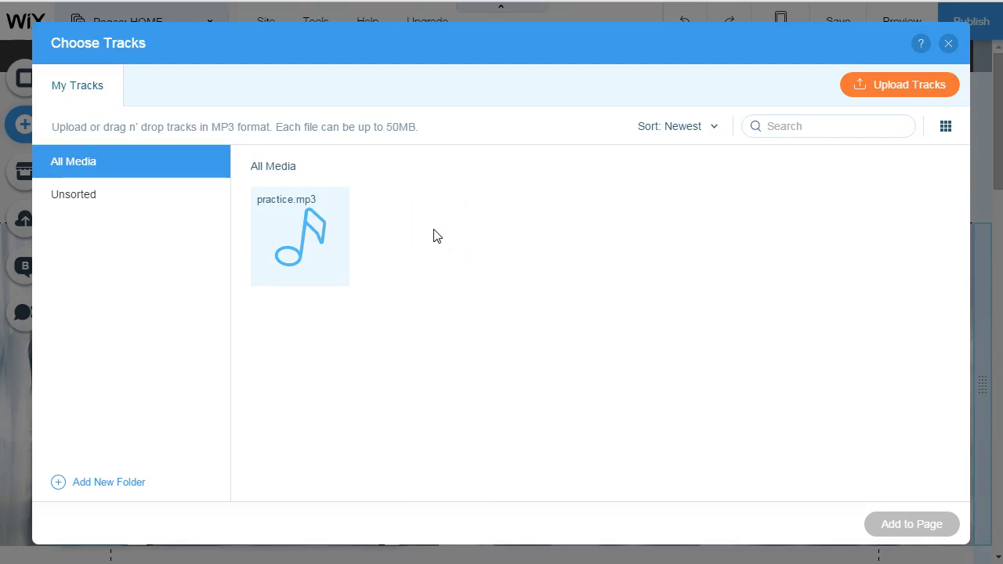
left_click(303, 233)
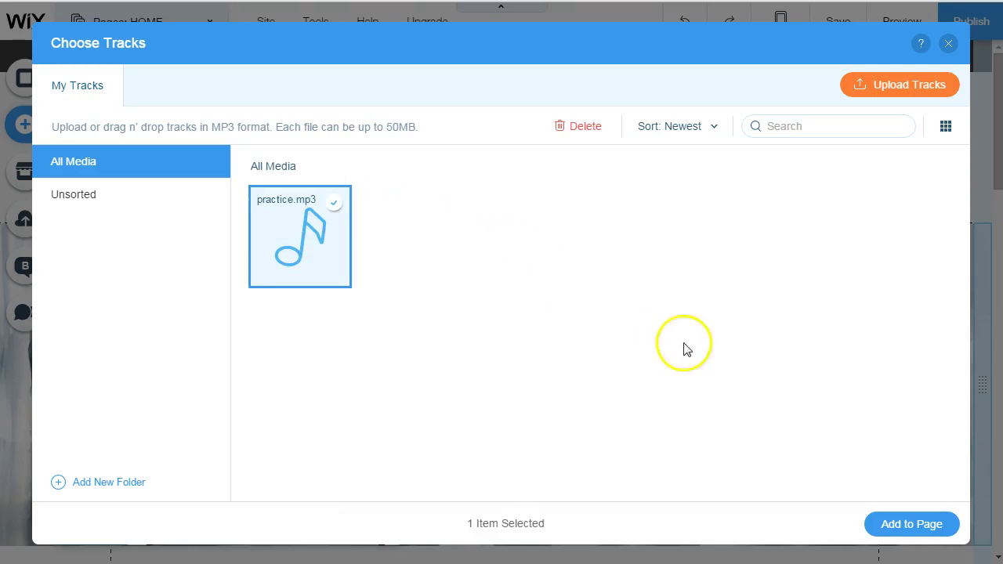
left_click(905, 529)
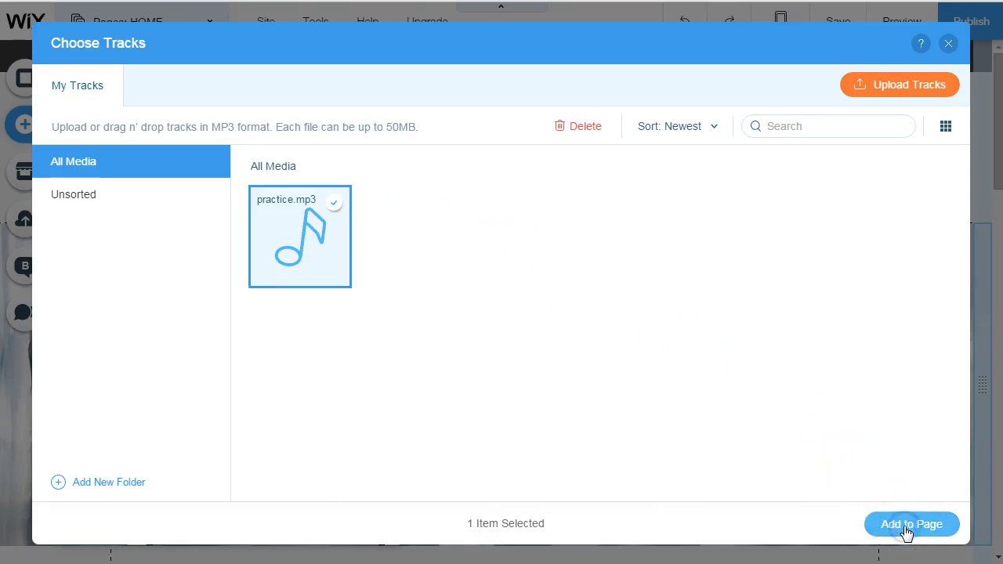
left_click(535, 309)
left_click_drag(526, 309, 406, 394)
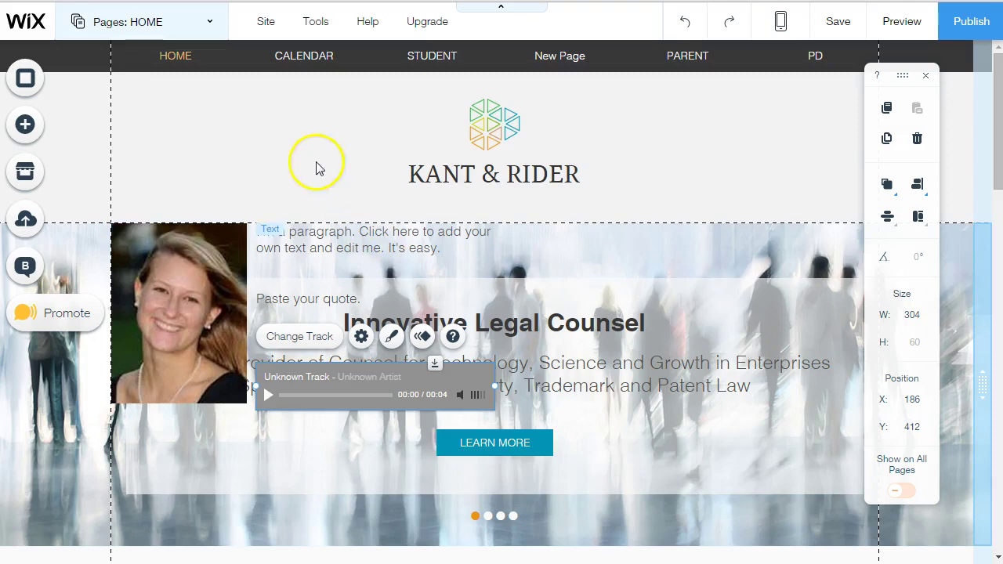
Step: Switch to the CALENDAR page and close the page list
left_click(209, 26)
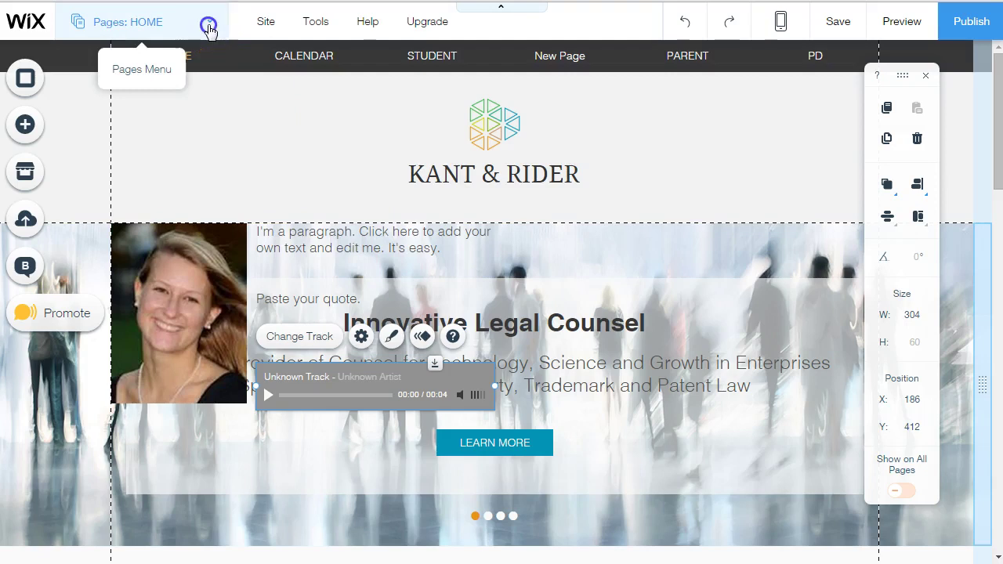
left_click(180, 165)
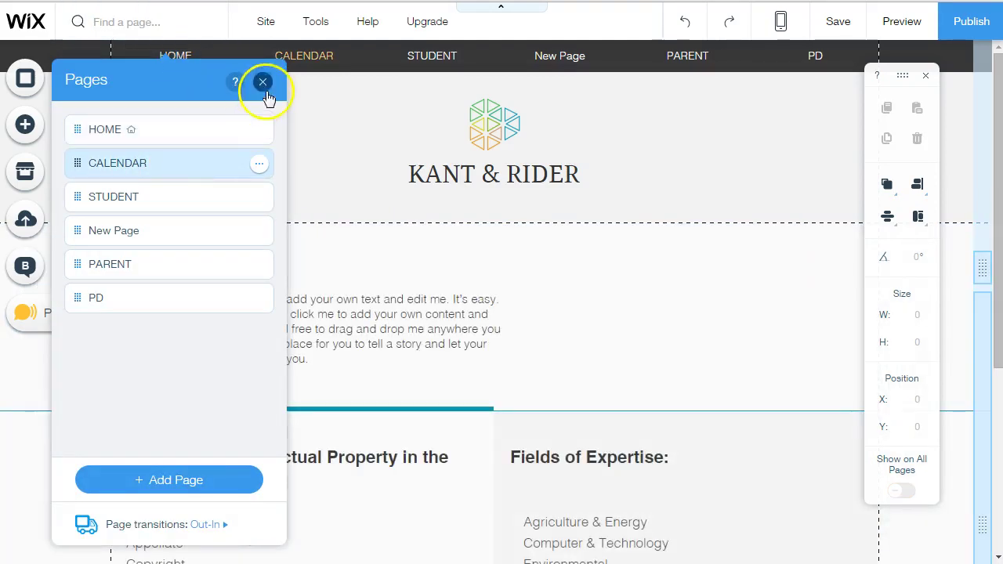
left_click(263, 82)
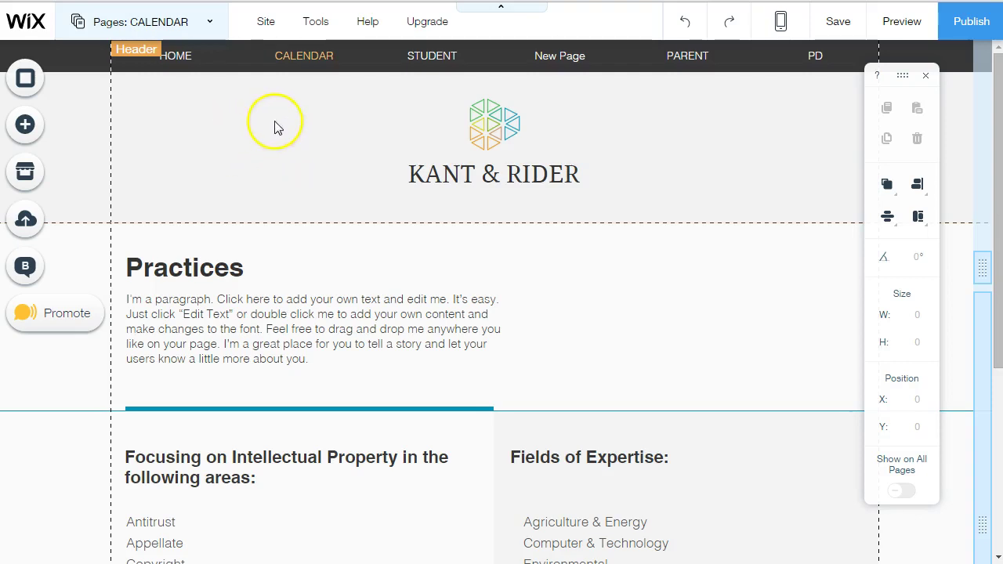
Step: Add an HTML Code element to the CALENDAR page
left_click(25, 124)
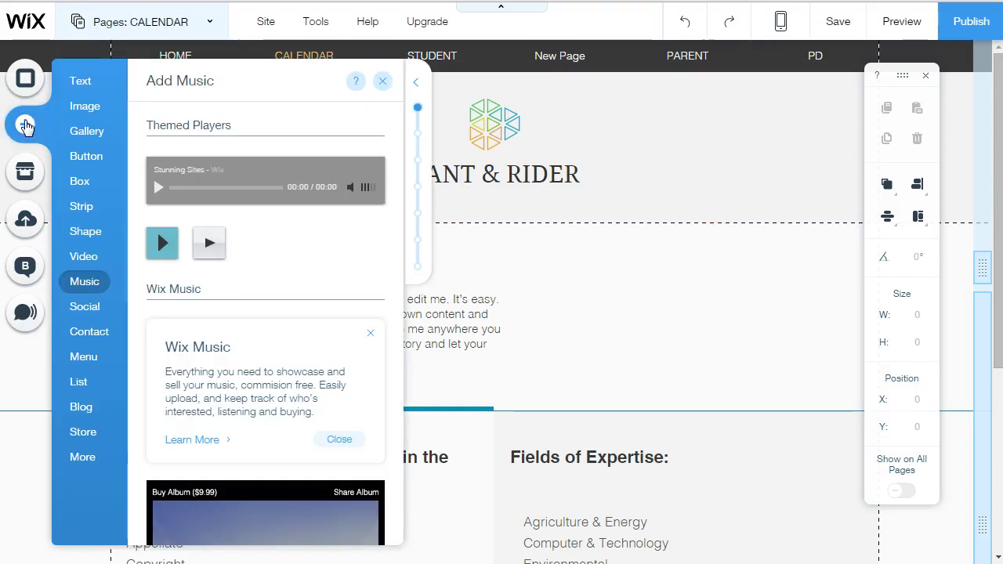
left_click(82, 458)
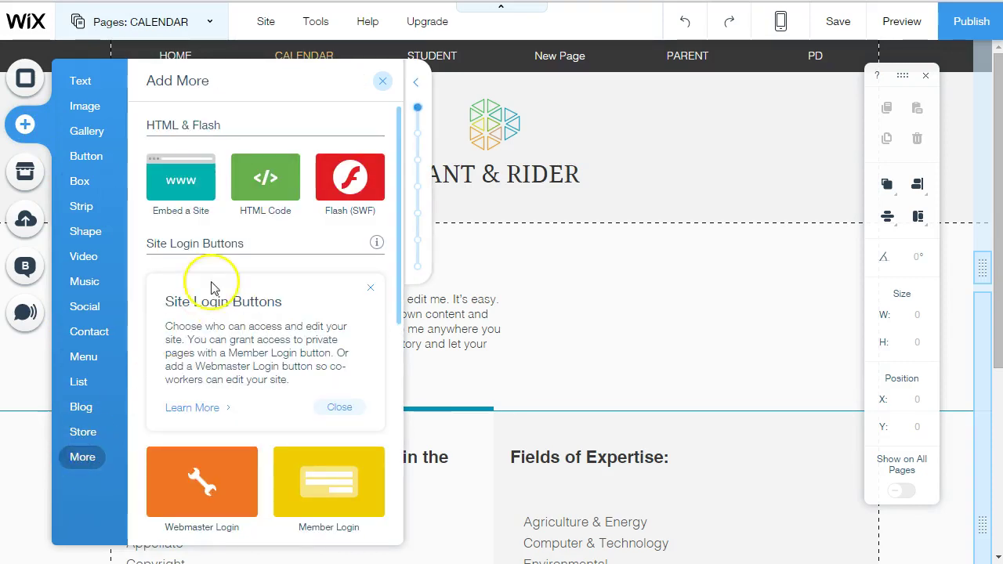
left_click(262, 180)
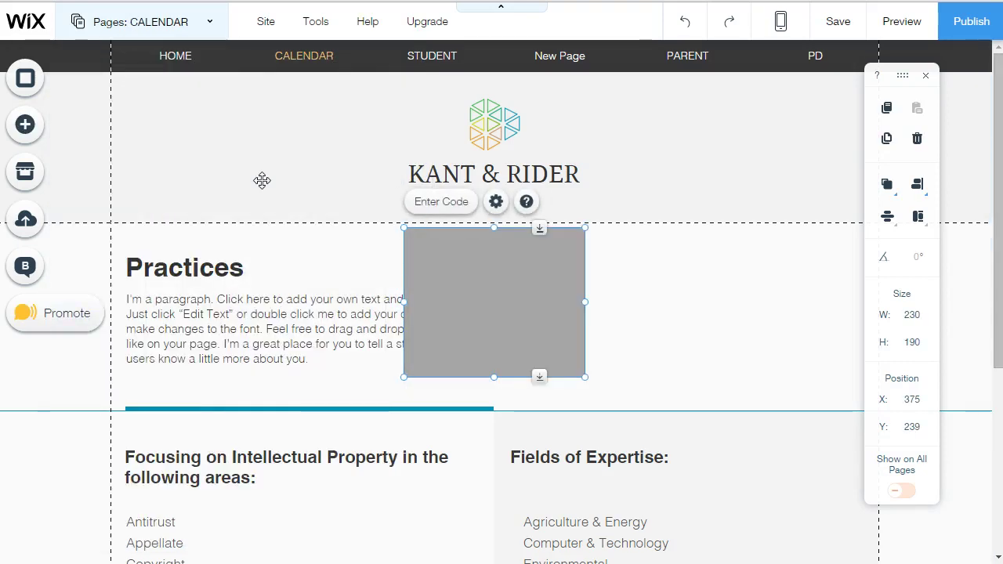
Step: Paste the copied Google Calendar iframe embed code into the HTML element and update it
left_click(449, 202)
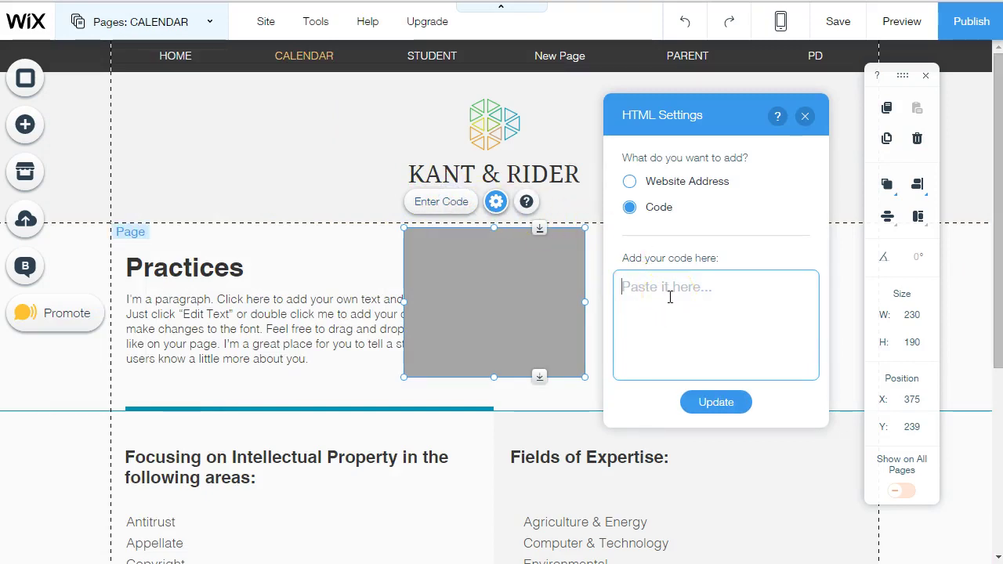
left_click(631, 292)
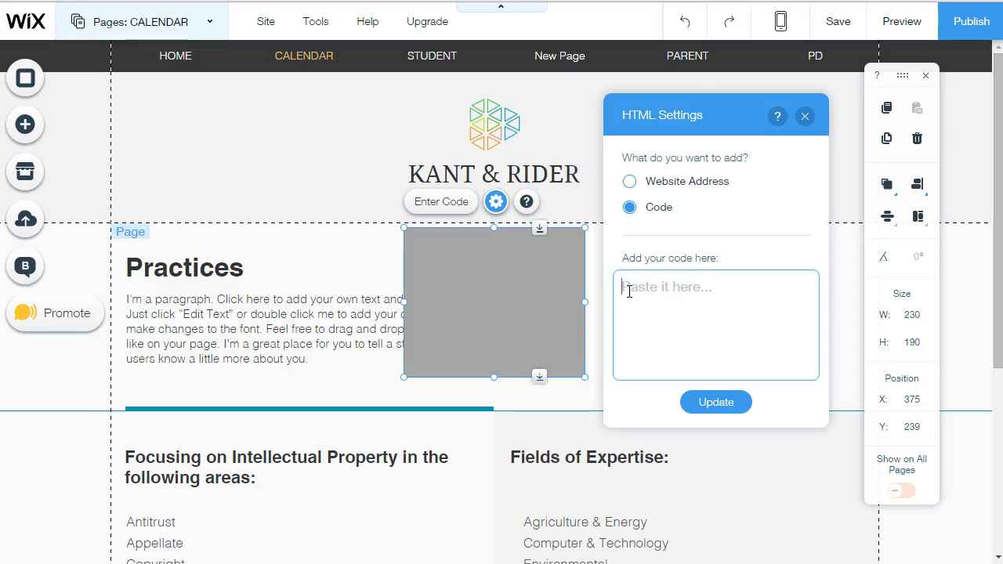
key("ctrl+v")
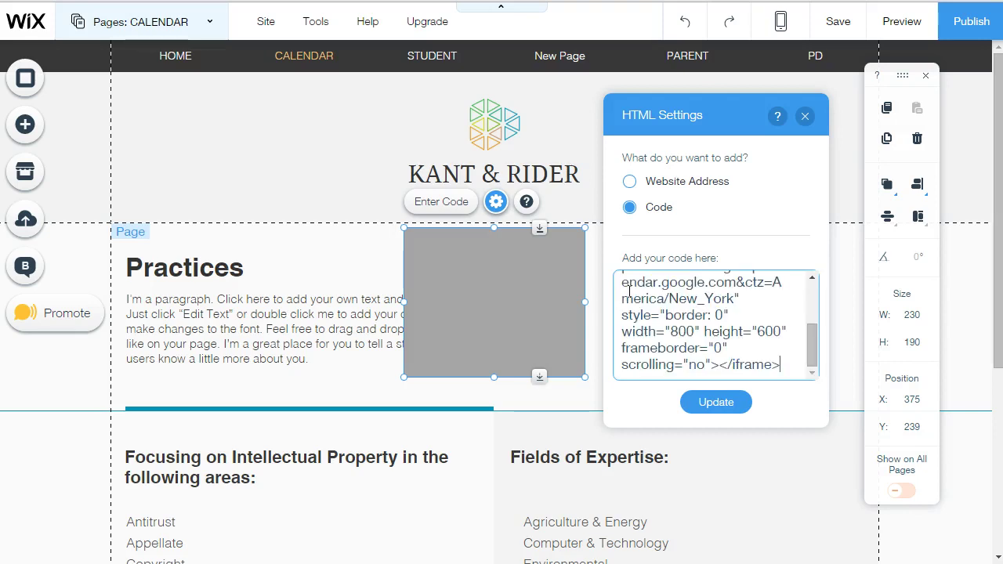
left_click_drag(812, 350, 809, 306)
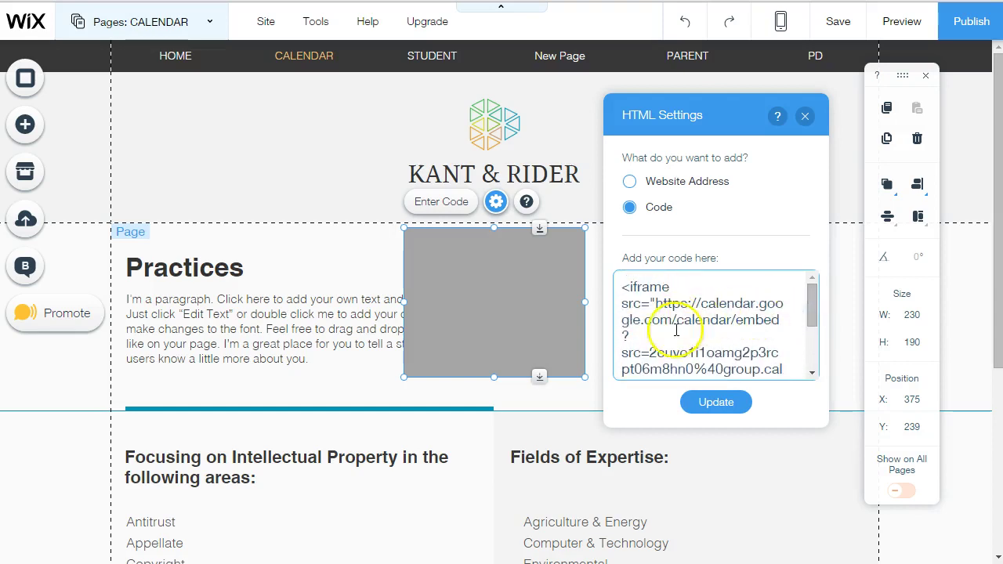
left_click(713, 403)
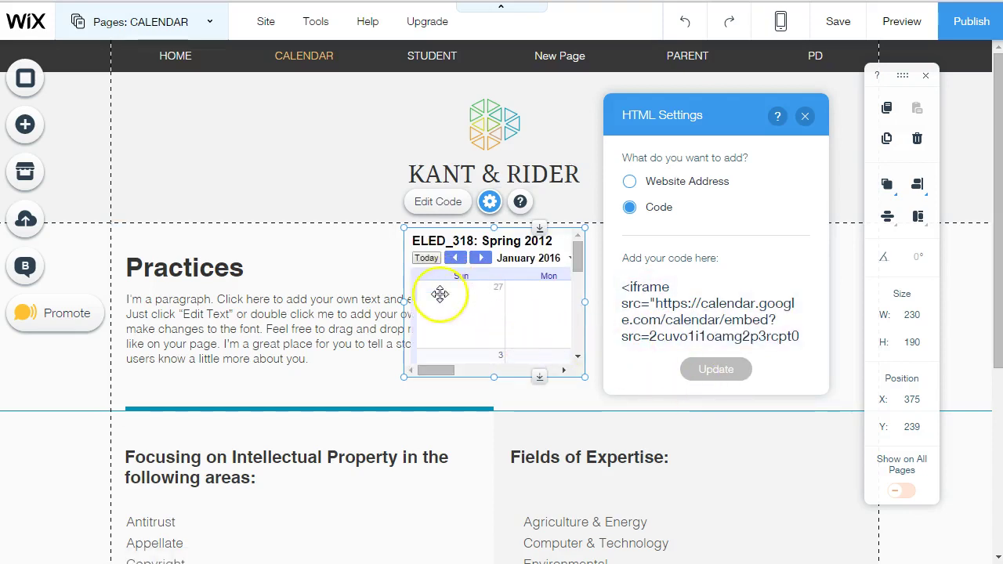
Step: Enlarge the embedded calendar to about 818 by 607, close its settings, and move it to about X 6, Y 118
left_click_drag(400, 225, 227, 177)
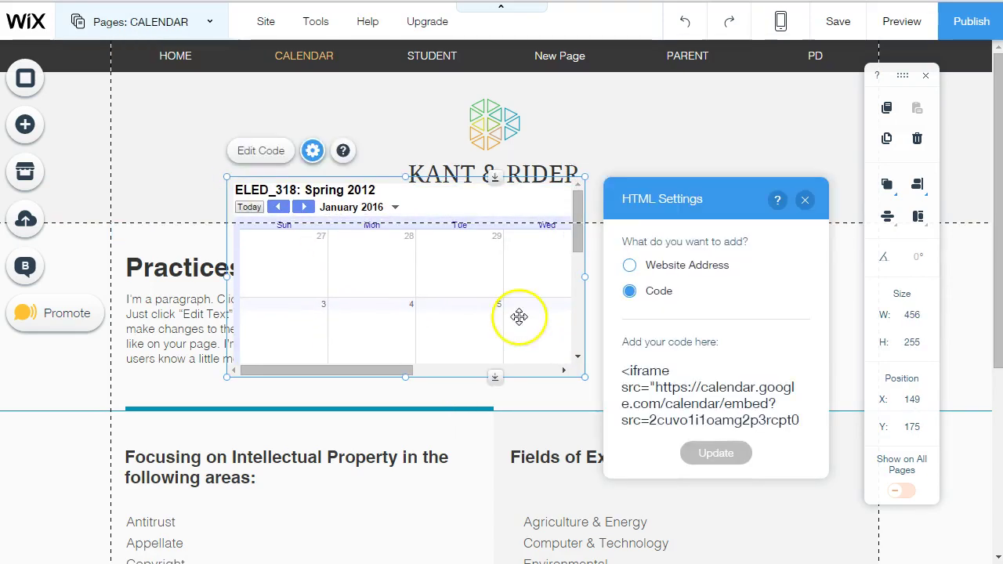
left_click_drag(585, 376, 873, 352)
scroll(634, 374, "up", 1)
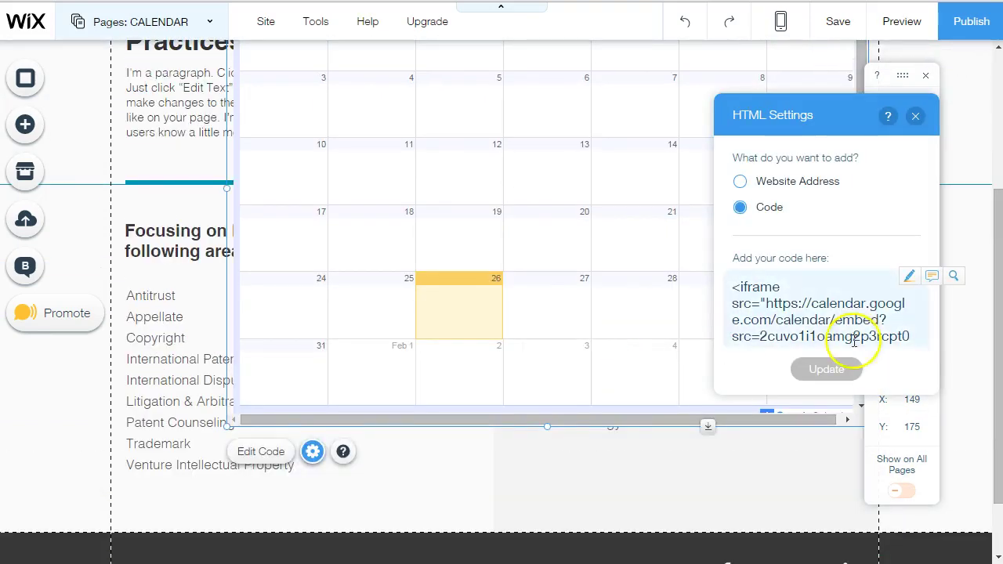
scroll(992, 341, "up", 1)
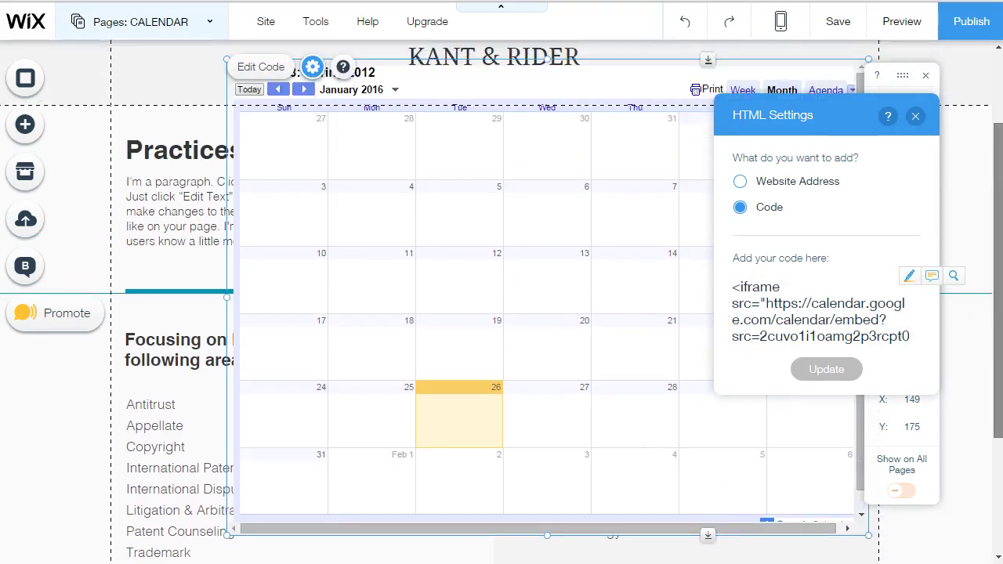
scroll(993, 340, "up", 1)
left_click(915, 115)
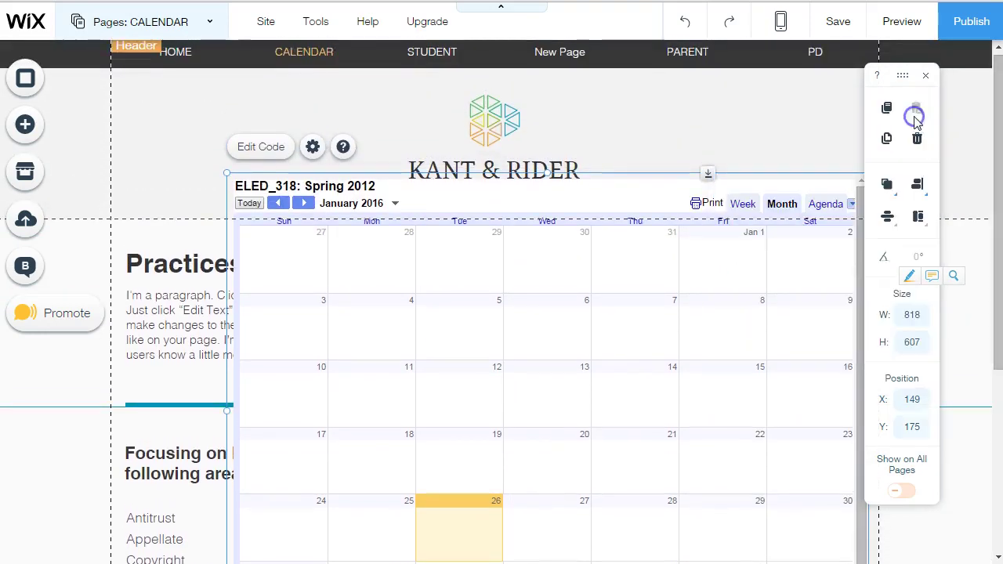
left_click_drag(627, 196, 502, 157)
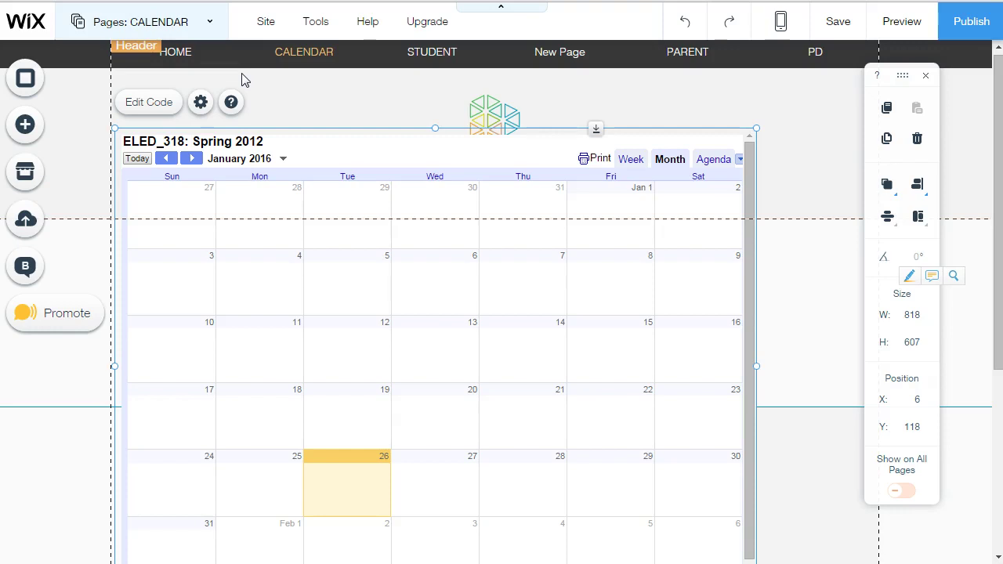
Step: Switch to the PD page and close the page list
left_click(214, 22)
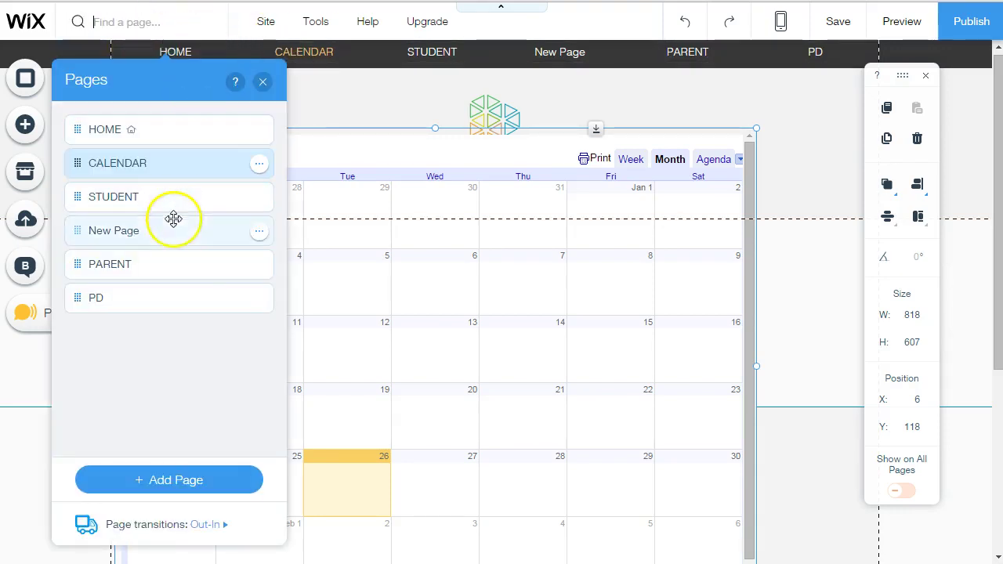
left_click(122, 307)
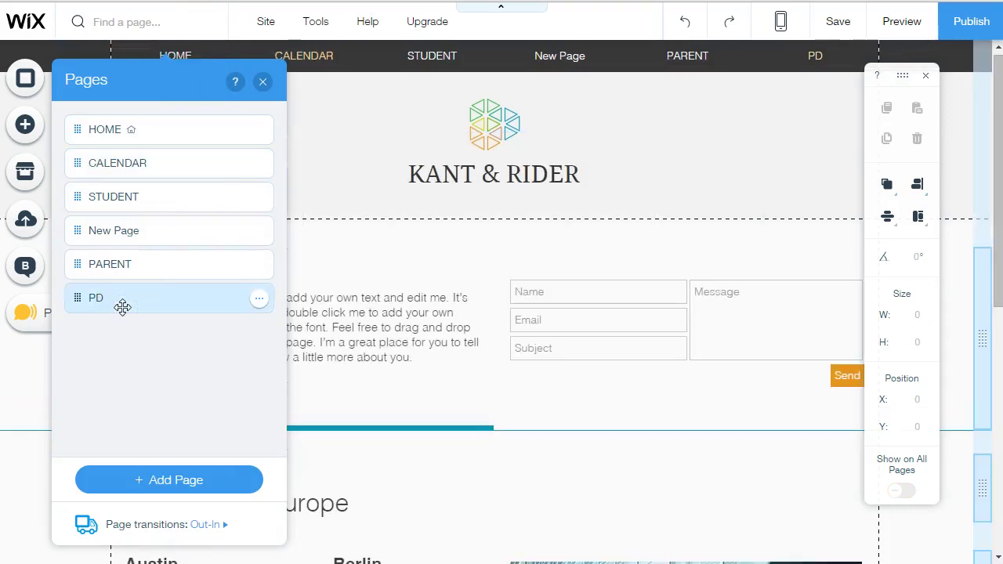
left_click(263, 81)
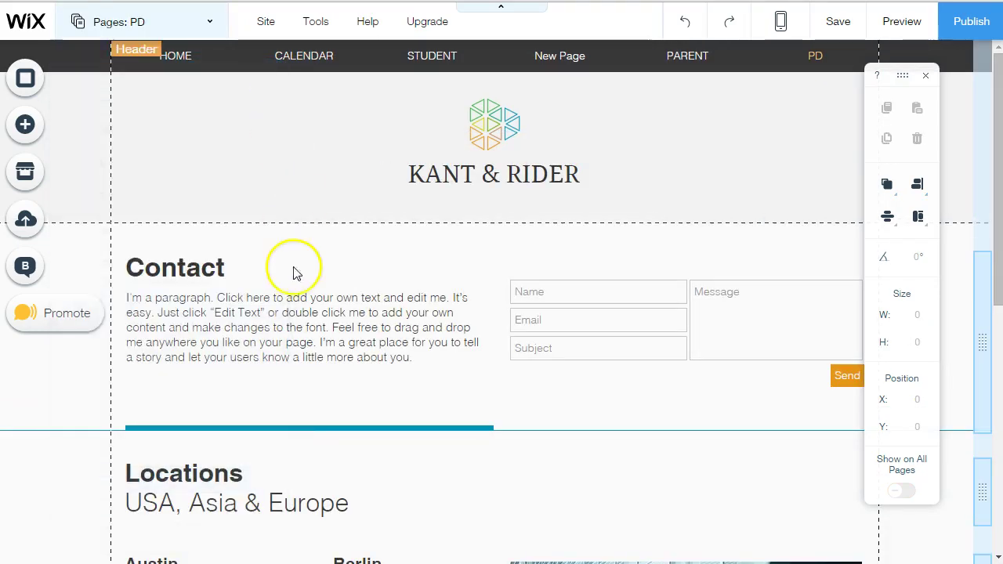
left_click(232, 295)
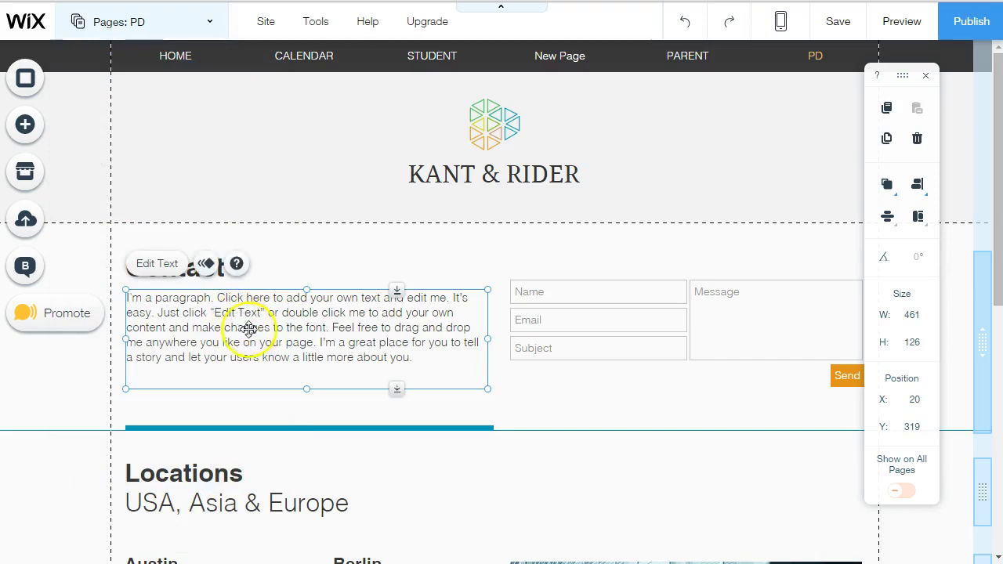
double_click(291, 342)
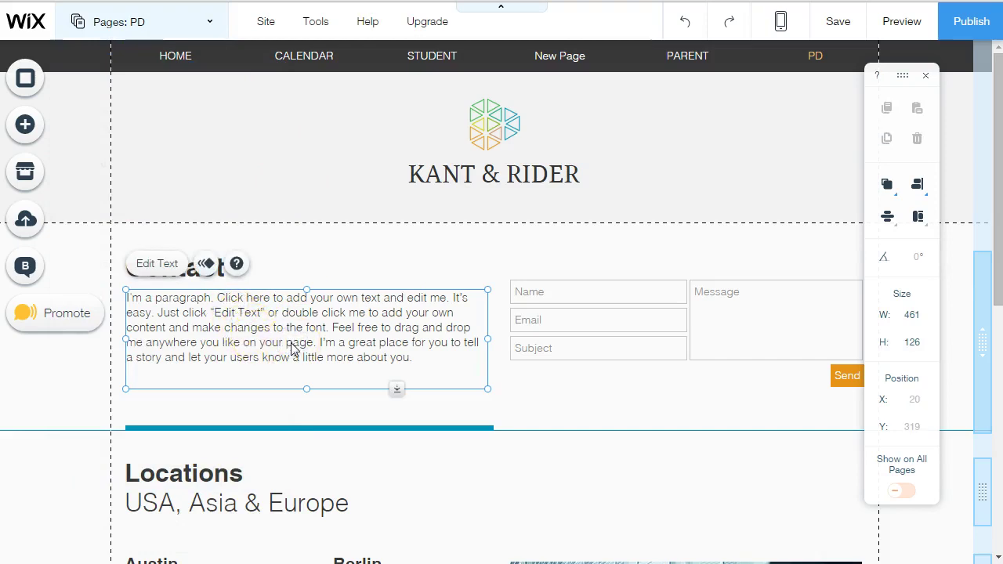
double_click(403, 353)
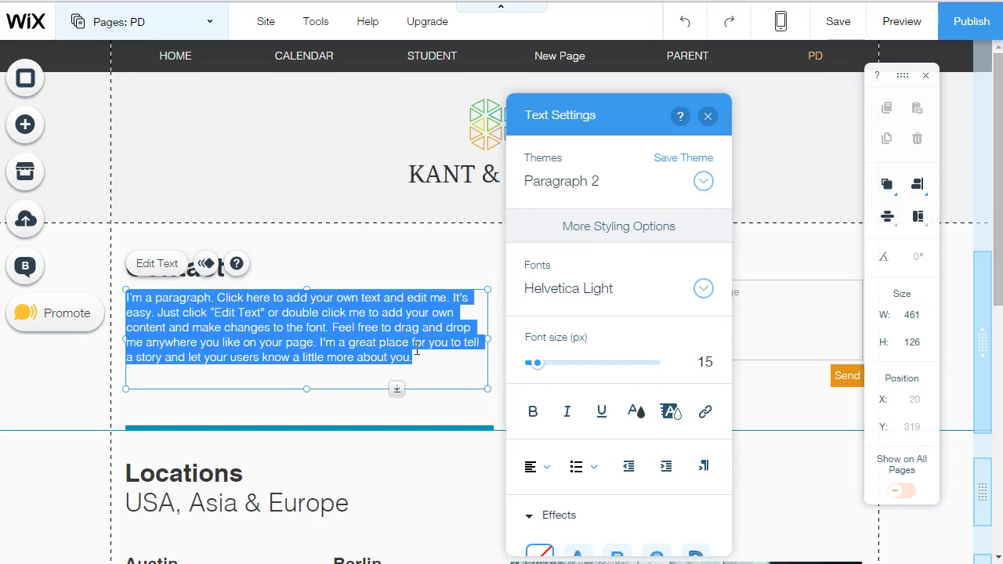
left_click(313, 269)
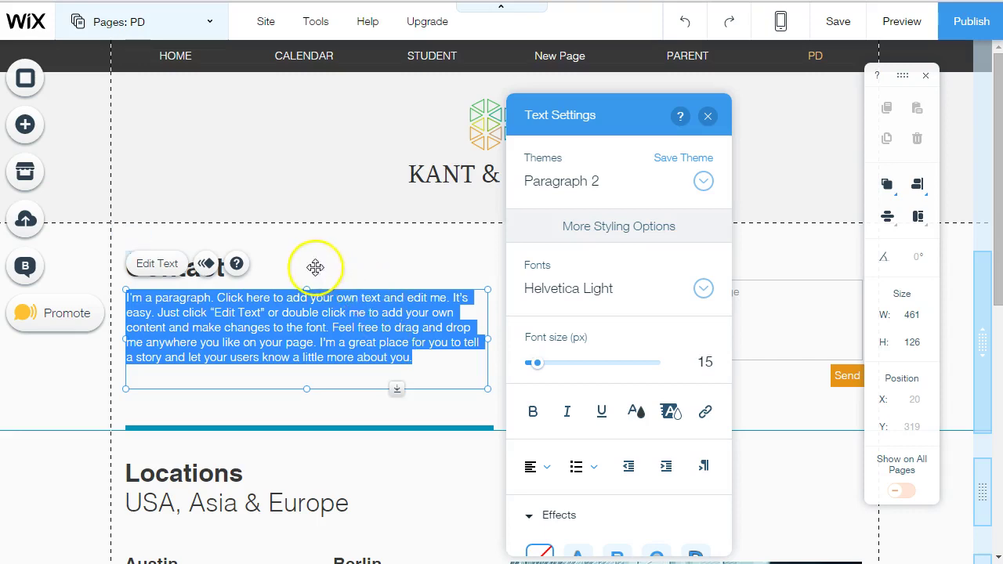
left_click(286, 198)
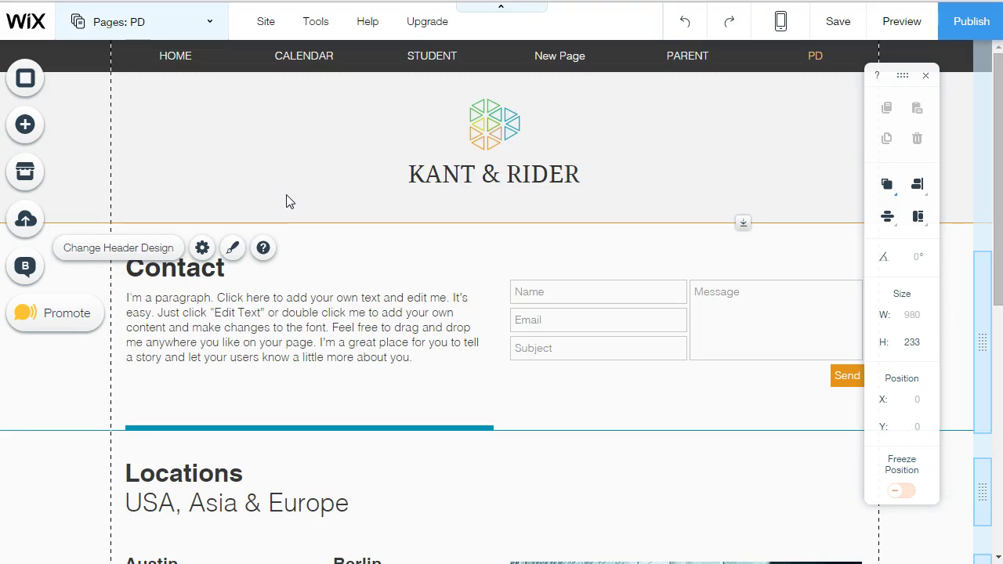
Step: Add an HTML Code element to the PD page
left_click(26, 126)
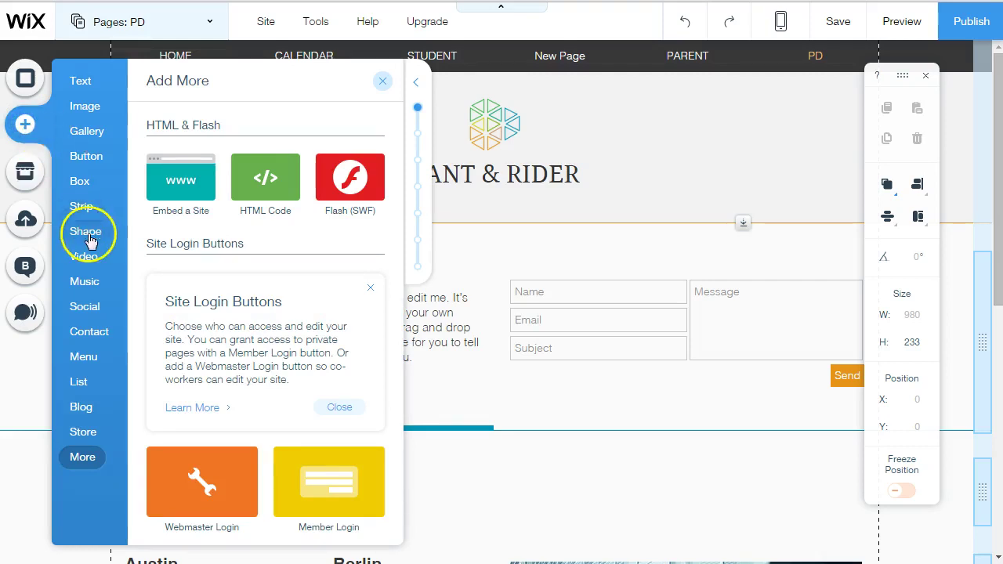
left_click(82, 461)
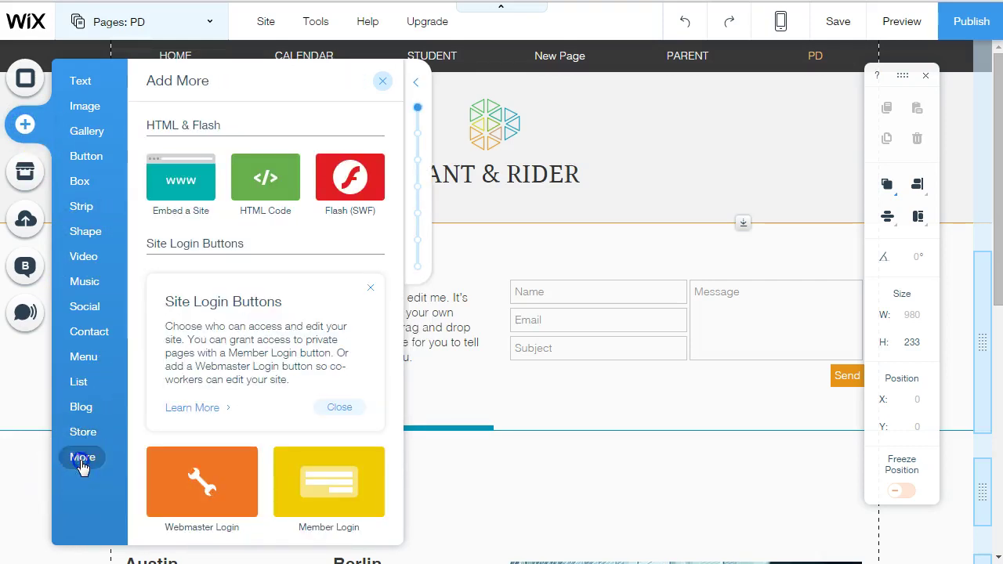
left_click(263, 188)
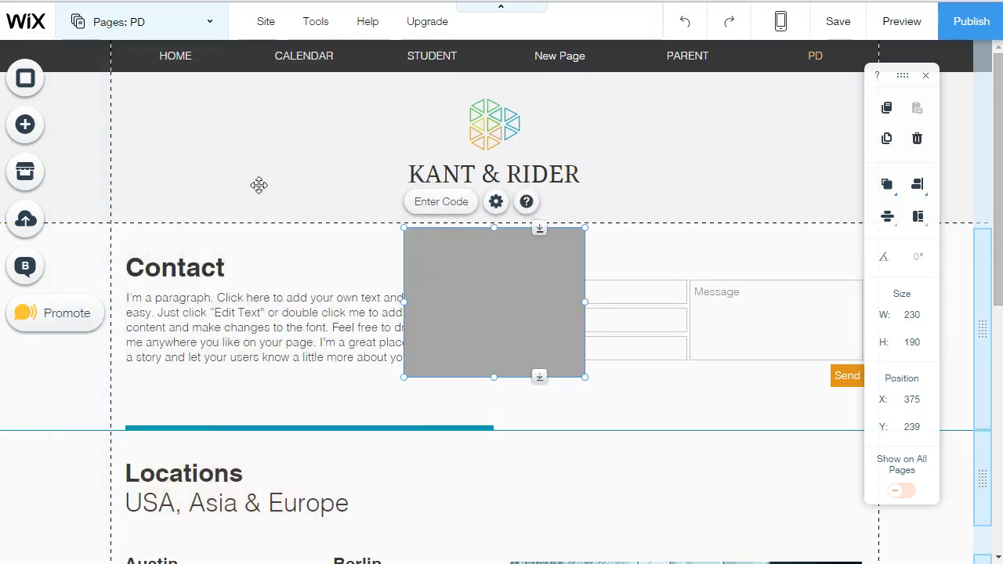
Step: Switch to YouTube and copy the embed code of the video Funny Cats Compilation [Most See] Funny Cat Videos Ever Part 1
left_click(320, 435)
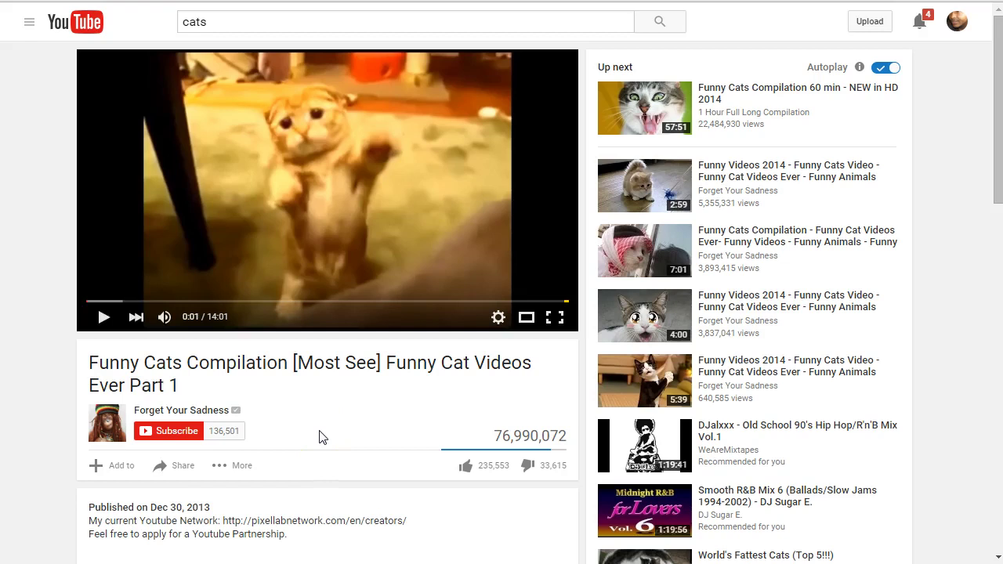
scroll(319, 436, "down", 1)
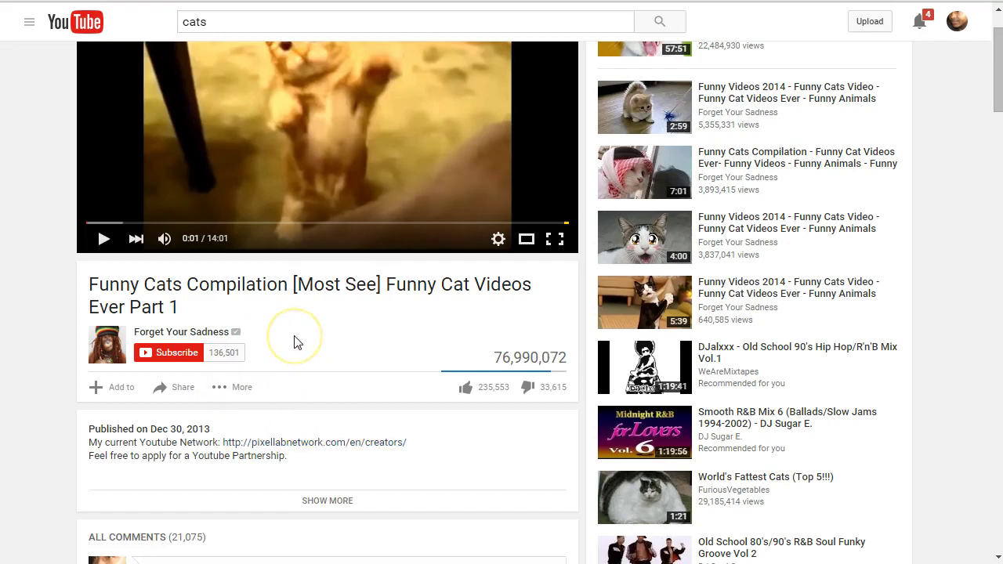
left_click(172, 390)
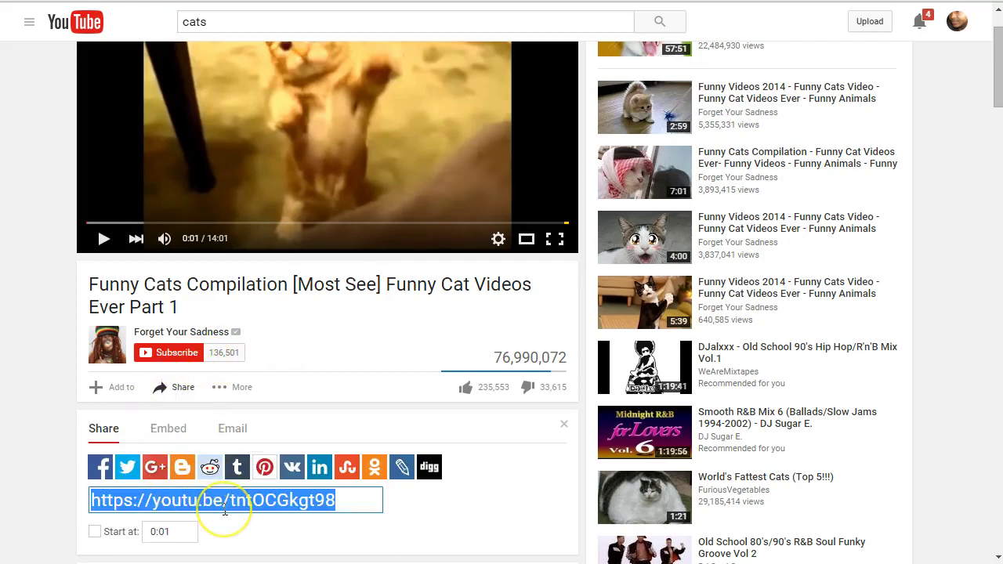
left_click(168, 430)
key("ctrl+c")
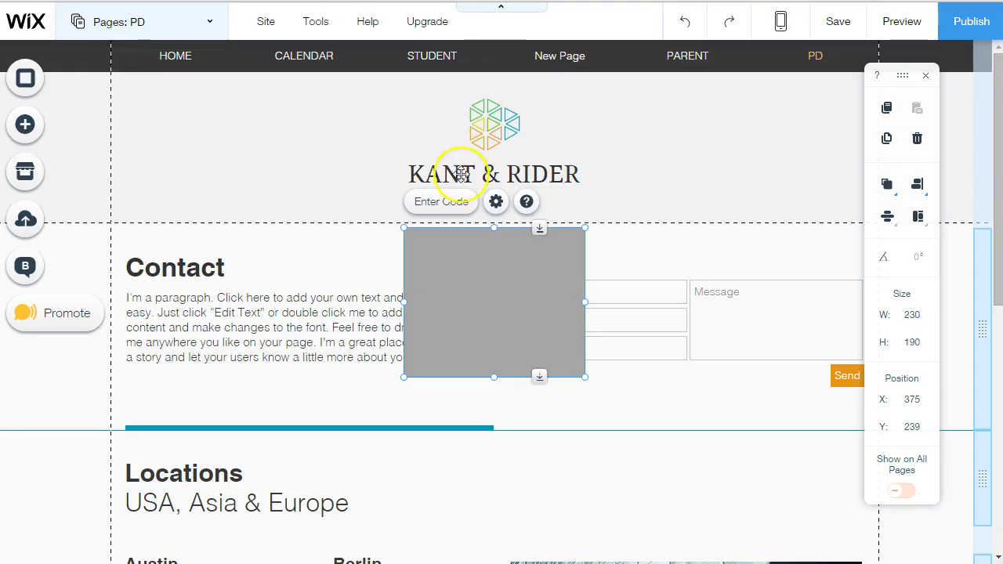
Step: Return to the Wix editor, paste the YouTube embed code into the PD page's HTML element, and update it
left_click(452, 205)
left_click(625, 284)
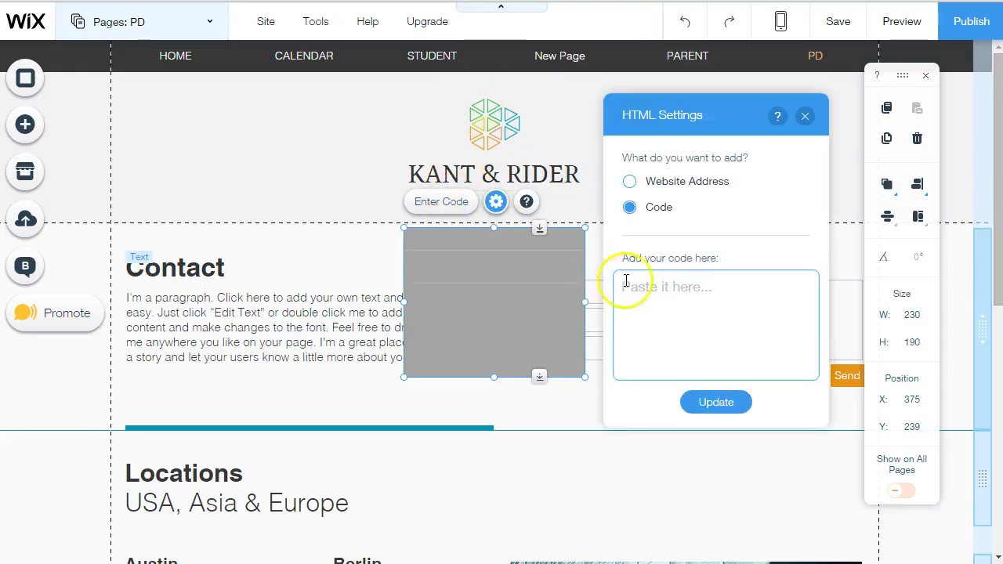
key("ctrl+v")
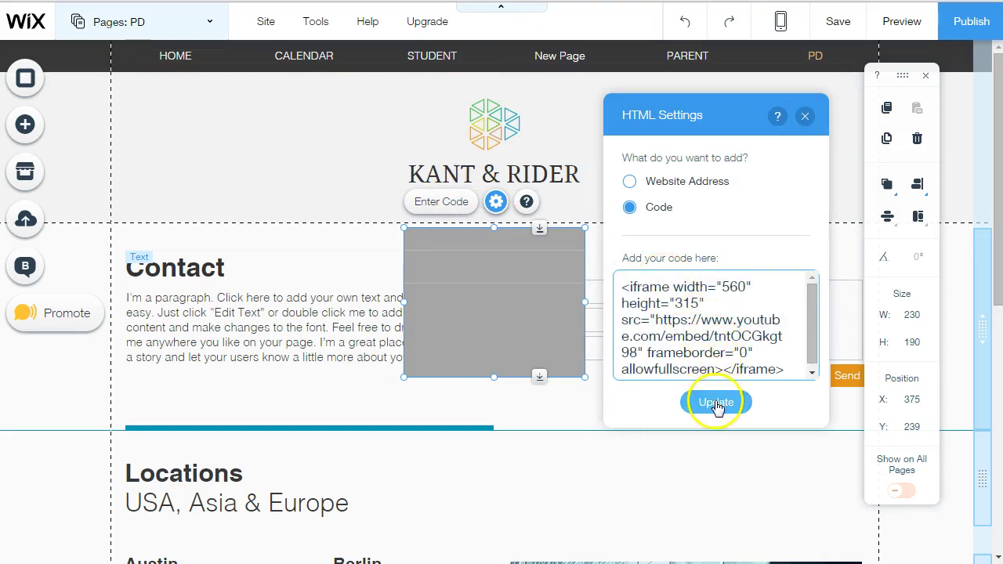
left_click(716, 402)
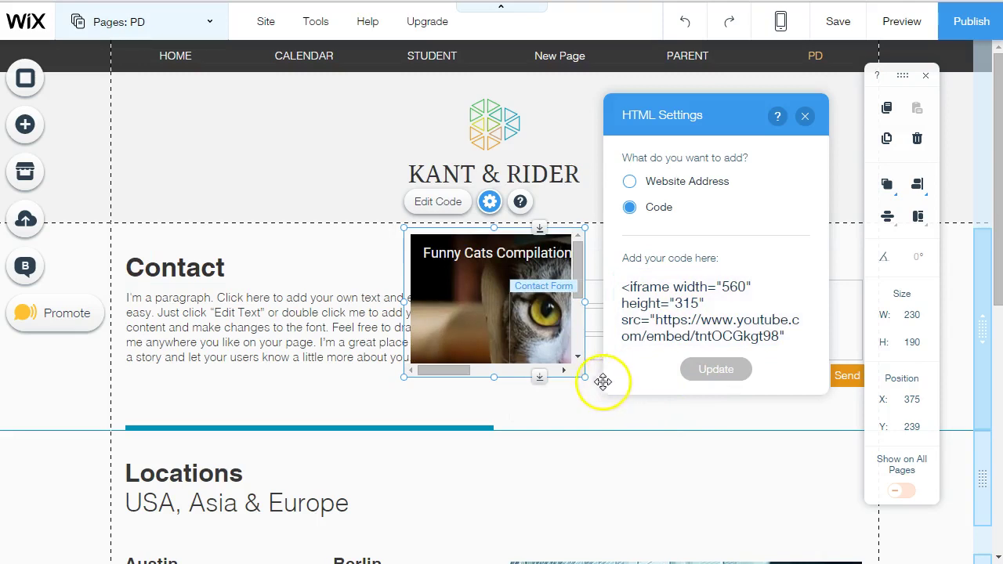
Step: Resize the embedded video to about 586 by 337, place it at about X 1, Y 129, and close its settings
left_click_drag(581, 374, 839, 476)
left_click_drag(643, 287, 437, 211)
left_click_drag(541, 387, 568, 406)
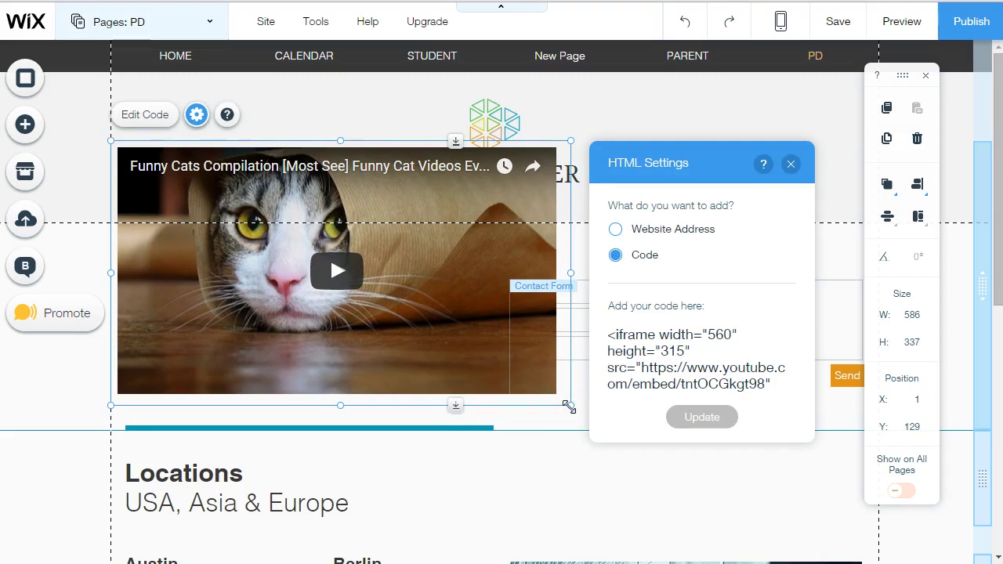
left_click(791, 166)
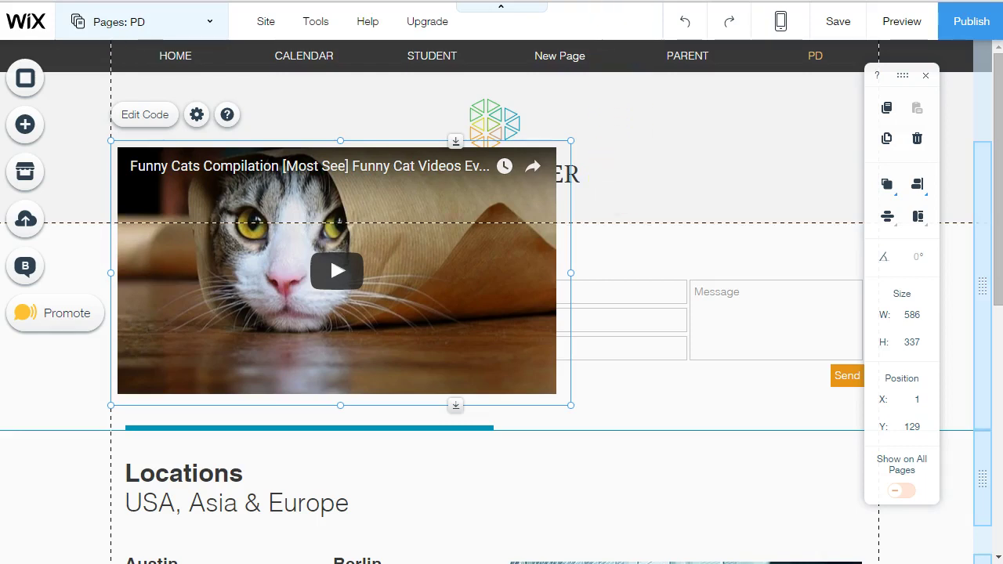
Step: Replace the Locations heading text below the video with the copied Wix editor web address and leave text editing
left_click(374, 502)
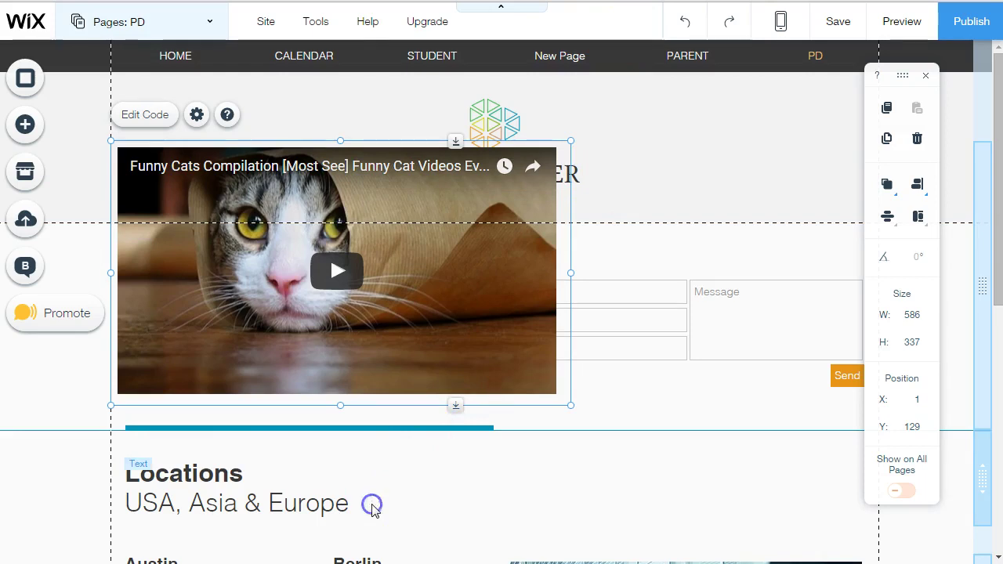
double_click(386, 483)
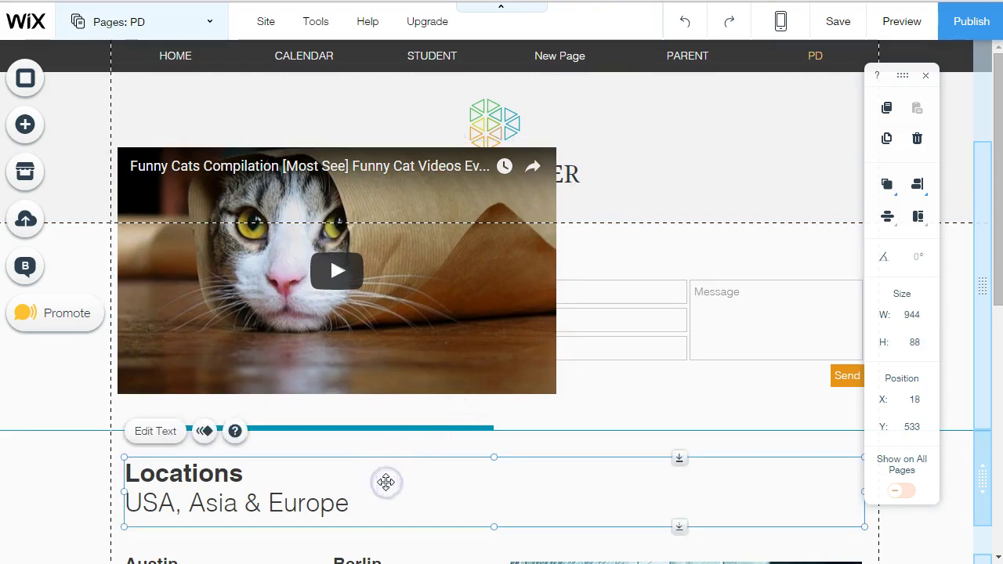
left_click(363, 488)
double_click(359, 491)
left_click_drag(358, 491, 133, 473)
key("ctrl+v")
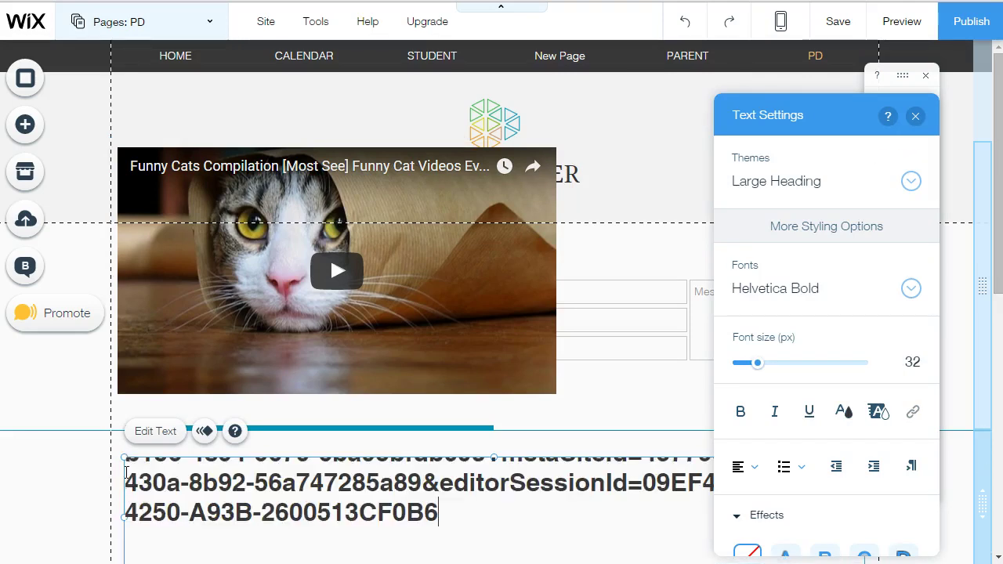
left_click(171, 474)
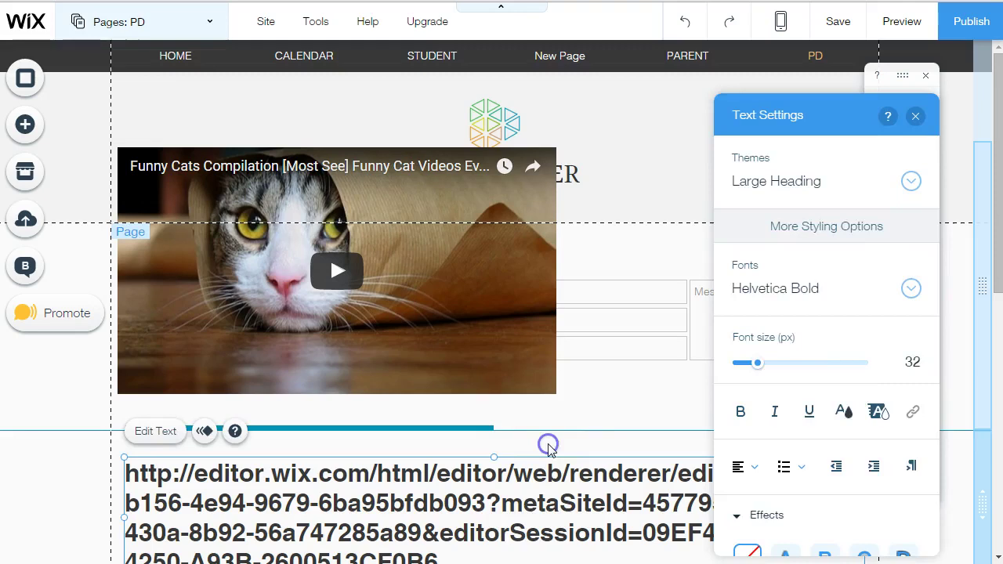
left_click(531, 511)
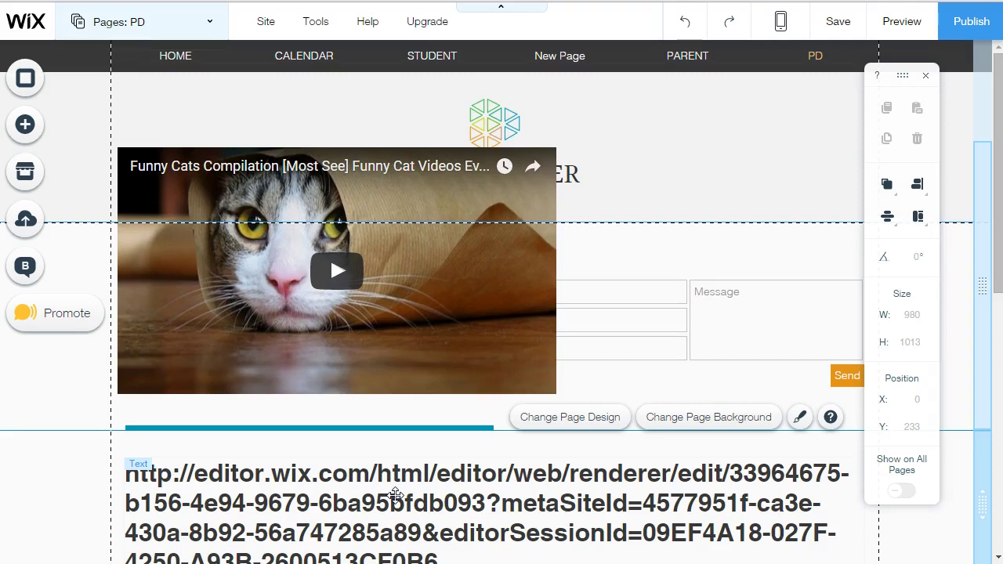
Step: Undo the pasted web address and replace the whole heading text below the video with Salisbury University
key("ctrl+z")
left_click(311, 473)
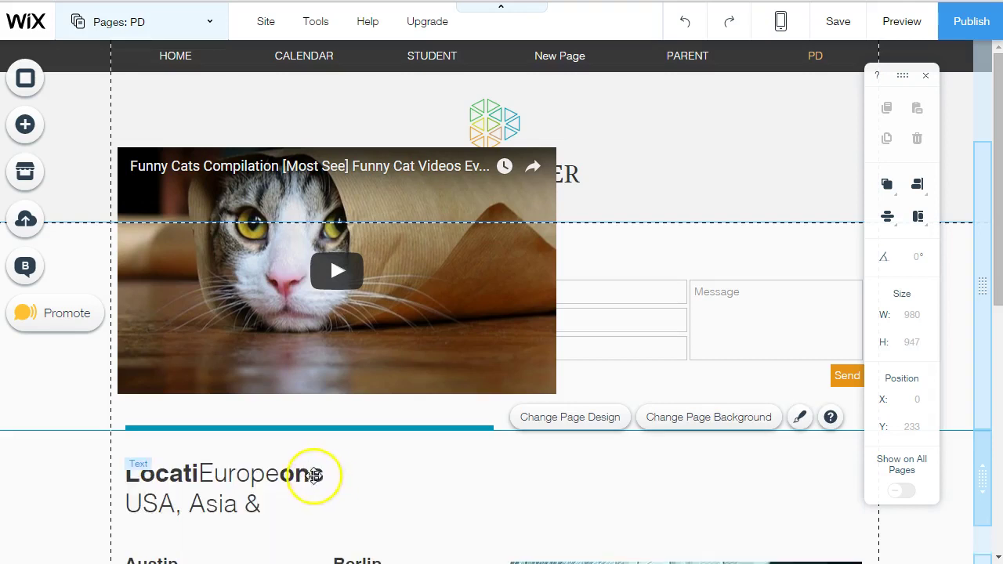
double_click(255, 503)
left_click_drag(274, 504, 162, 473)
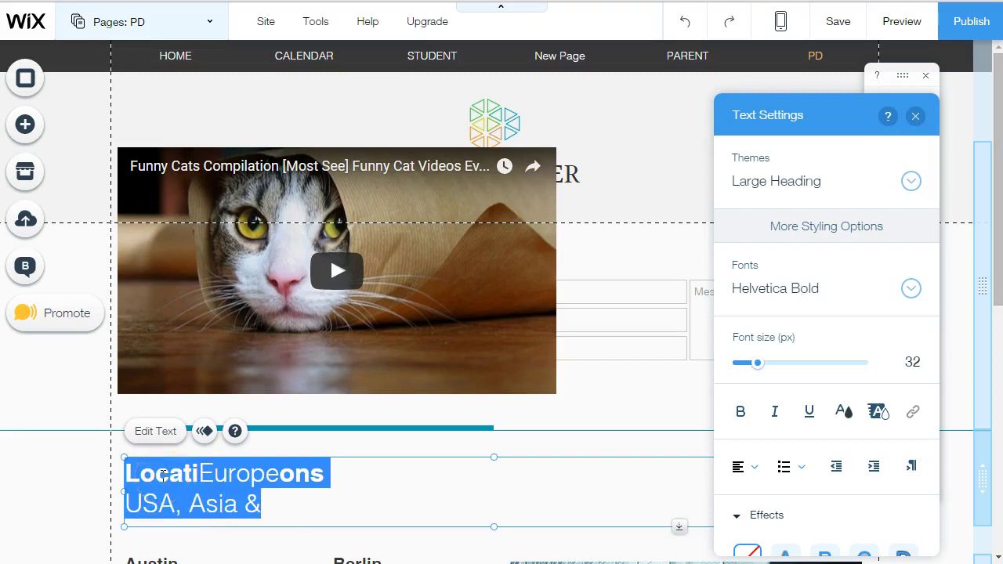
type("Salsibu")
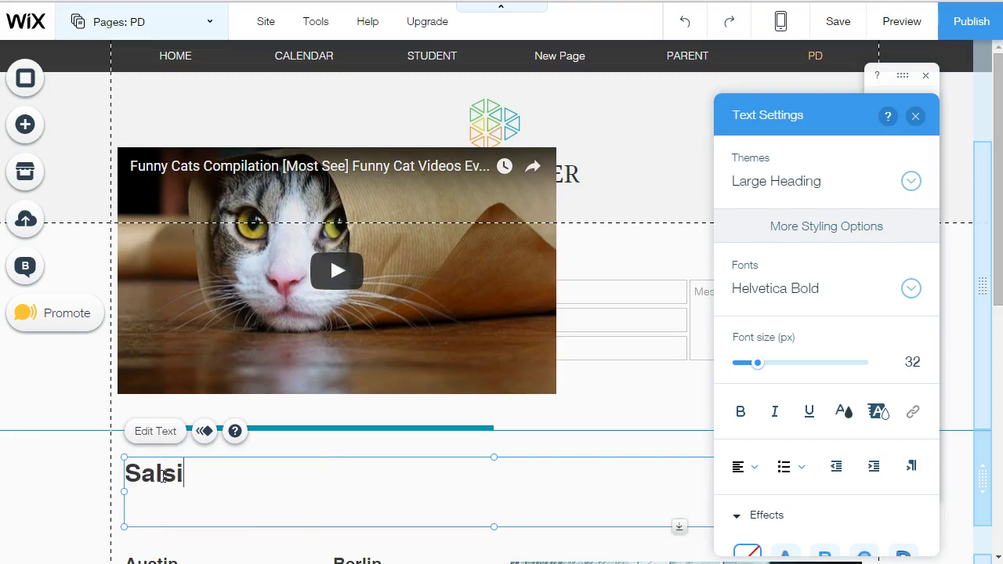
key("BackSpace")
key("BackSpace")
key("BackSpace")
key("BackSpace")
type("il")
key("BackSpace")
type("sbury")
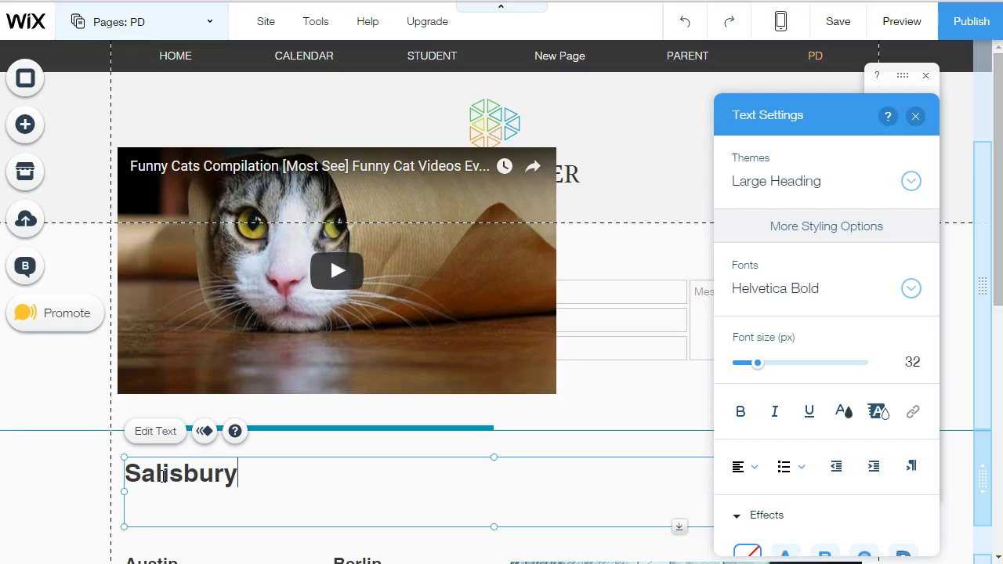
type(" Unive")
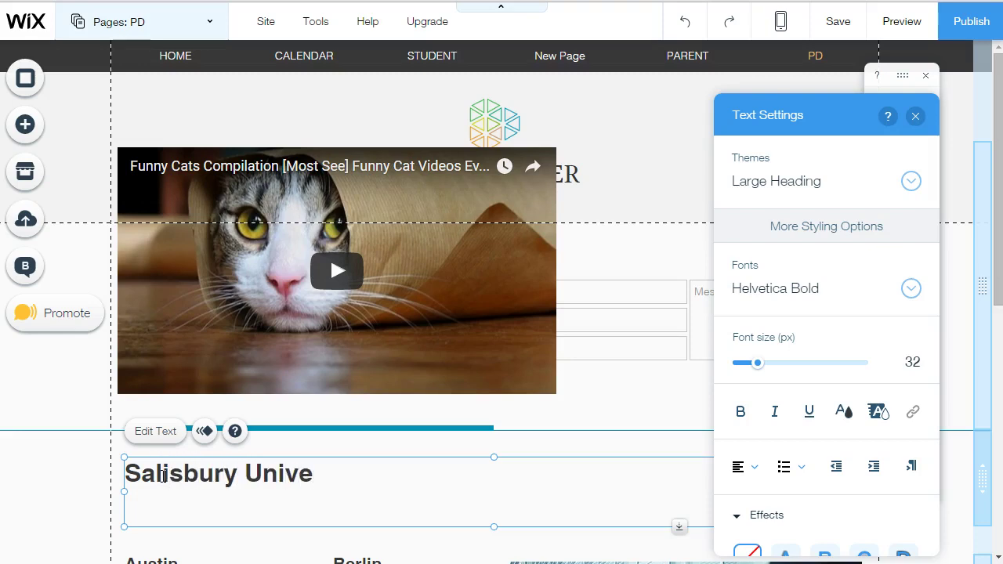
type("ersi")
key("BackSpace")
key("BackSpace")
key("BackSpace")
key("BackSpace")
key("BackSpace")
type("ersity")
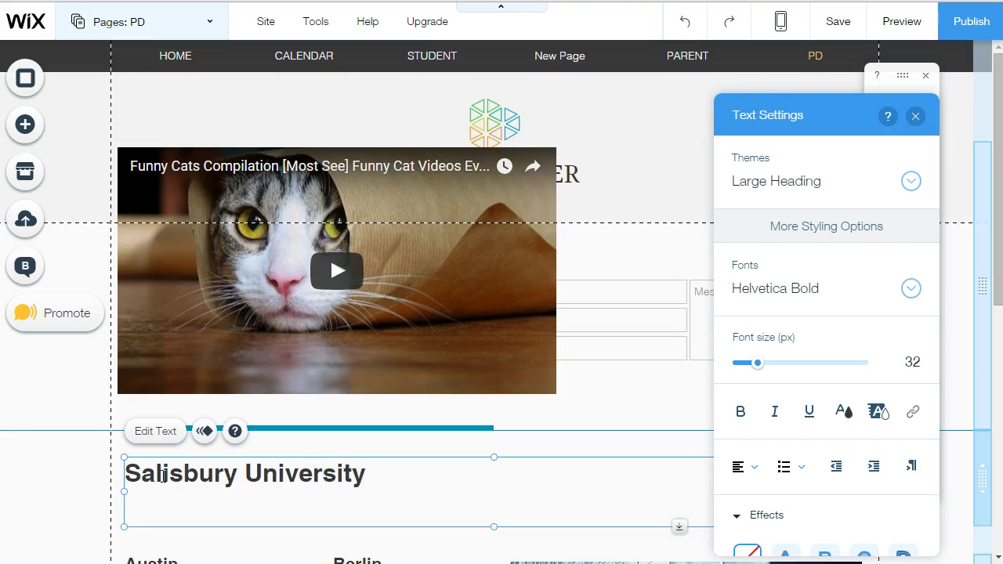
left_click_drag(368, 475, 122, 474)
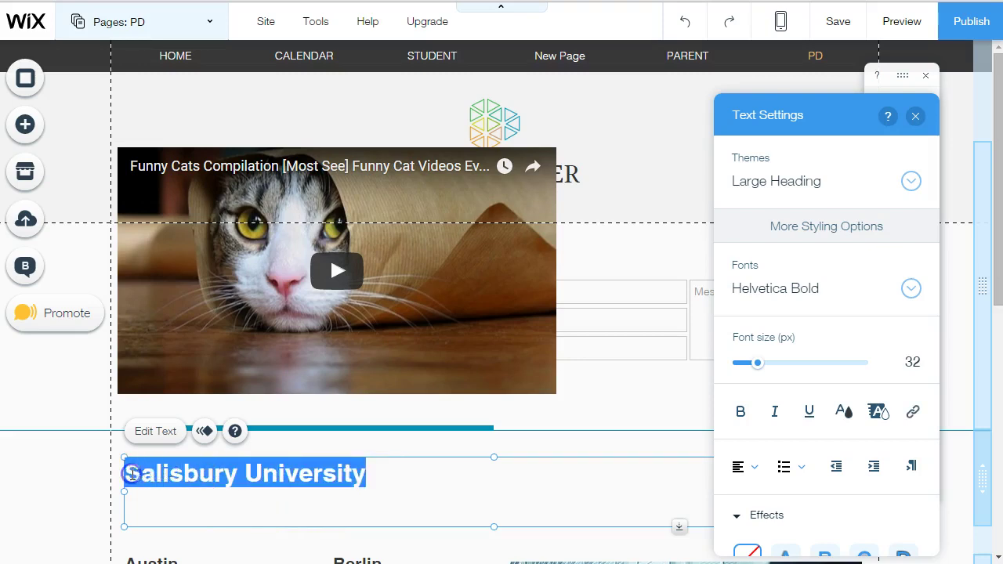
left_click(912, 413)
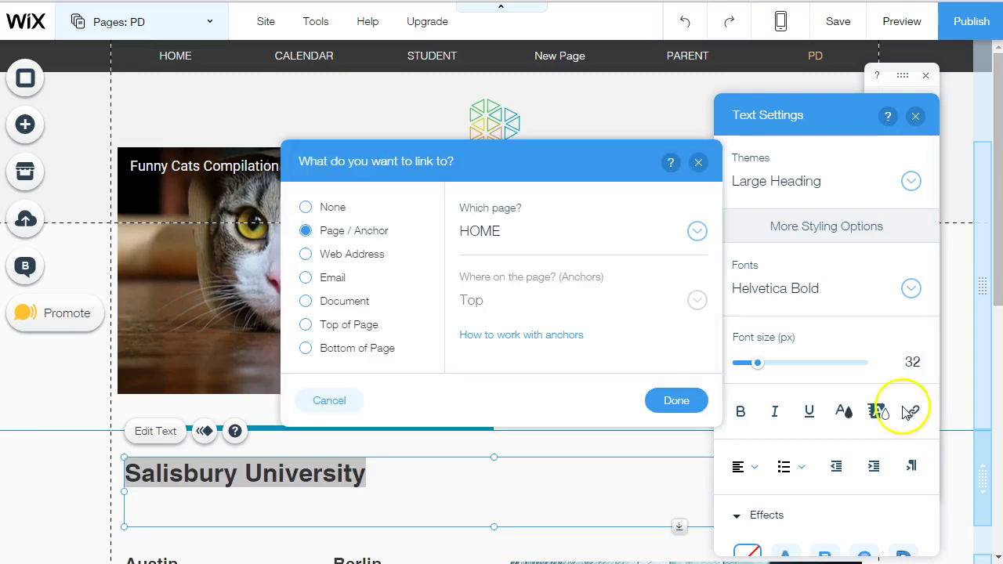
left_click(305, 255)
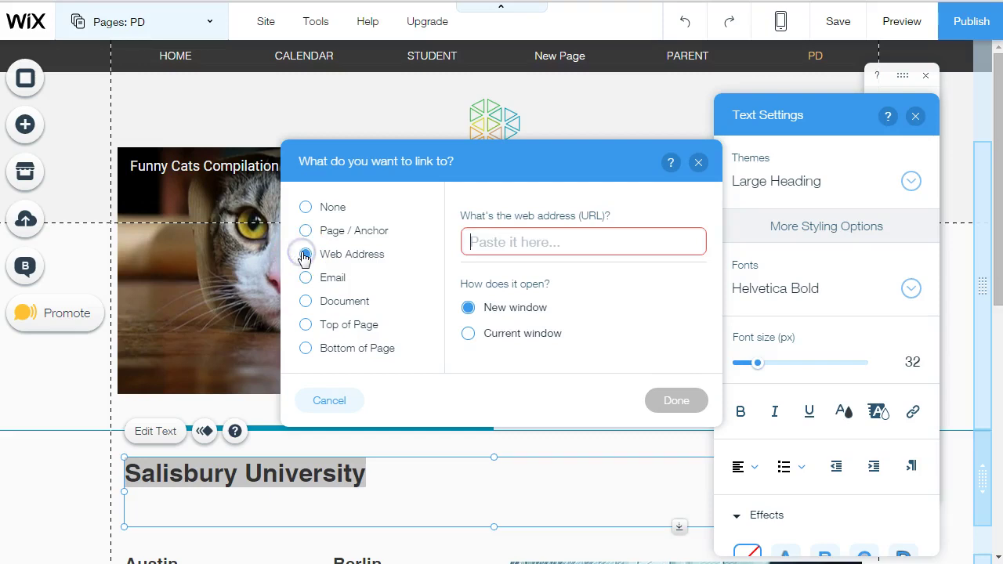
left_click(499, 247)
type("www.s")
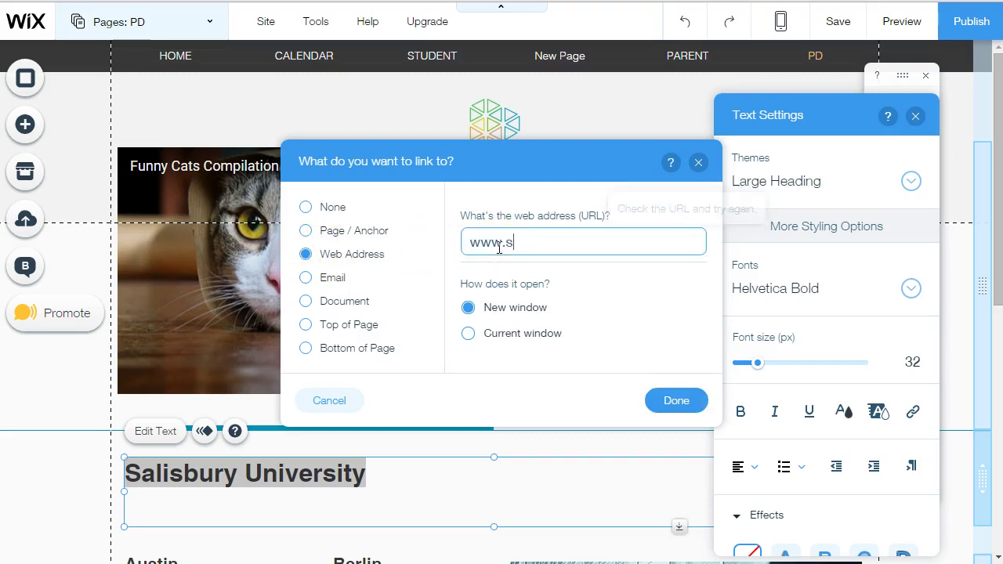
type("alisbury.e")
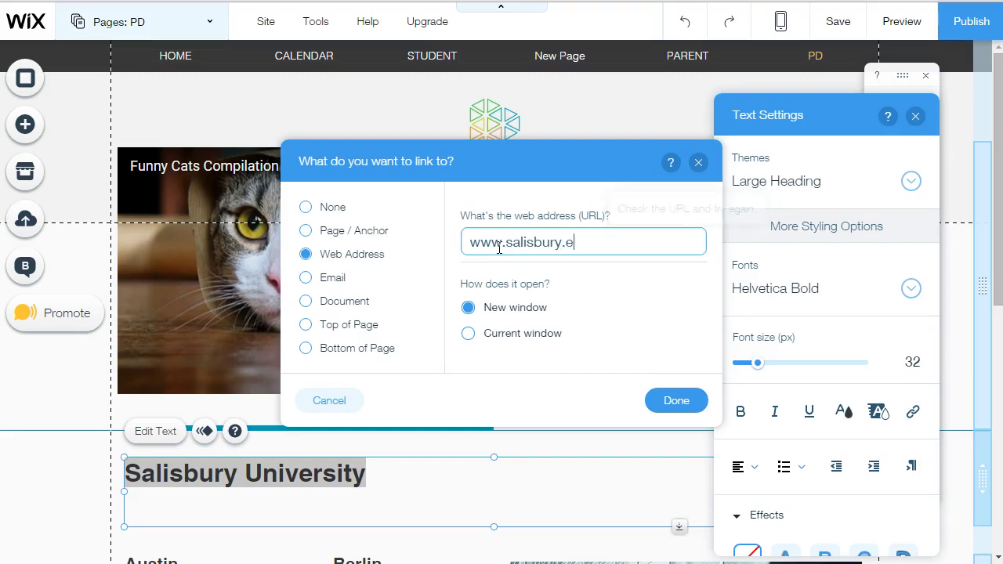
type("dd")
key("BackSpace")
type("u")
left_click(669, 396)
Step: Leave text editing and move the linked Salisbury University heading beside the video to about X 576, Y 138
left_click(551, 464)
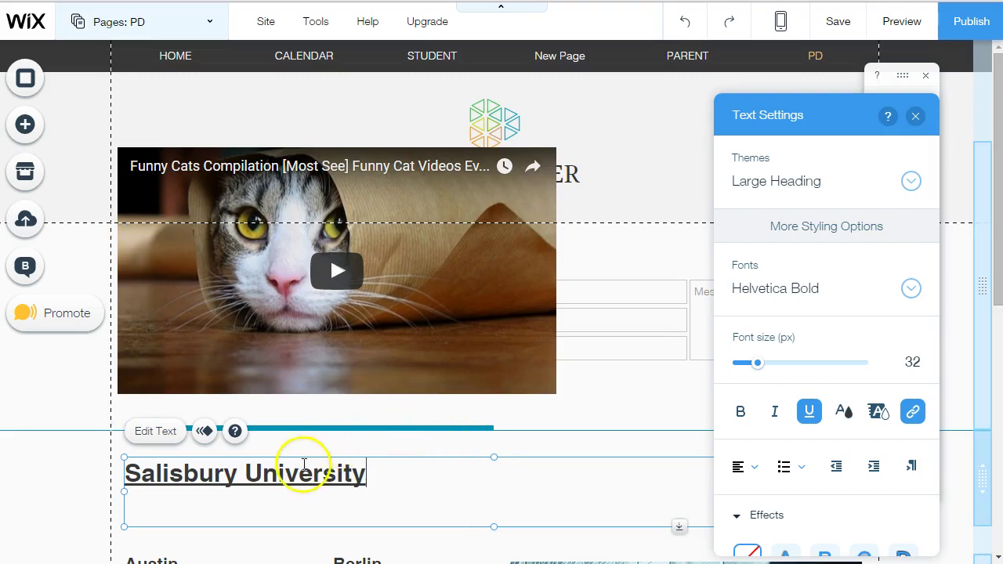
left_click(377, 439)
left_click_drag(287, 465, 722, 162)
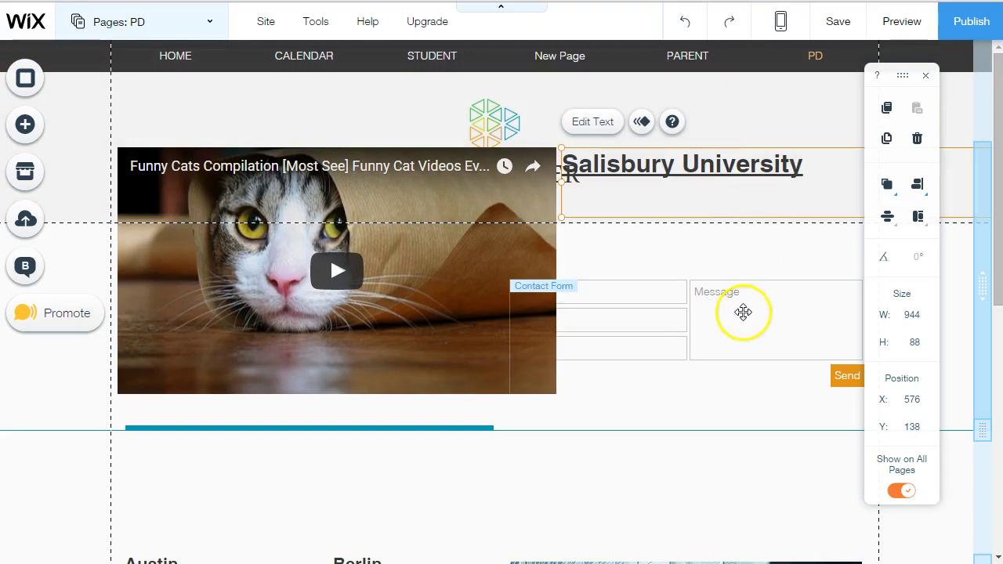